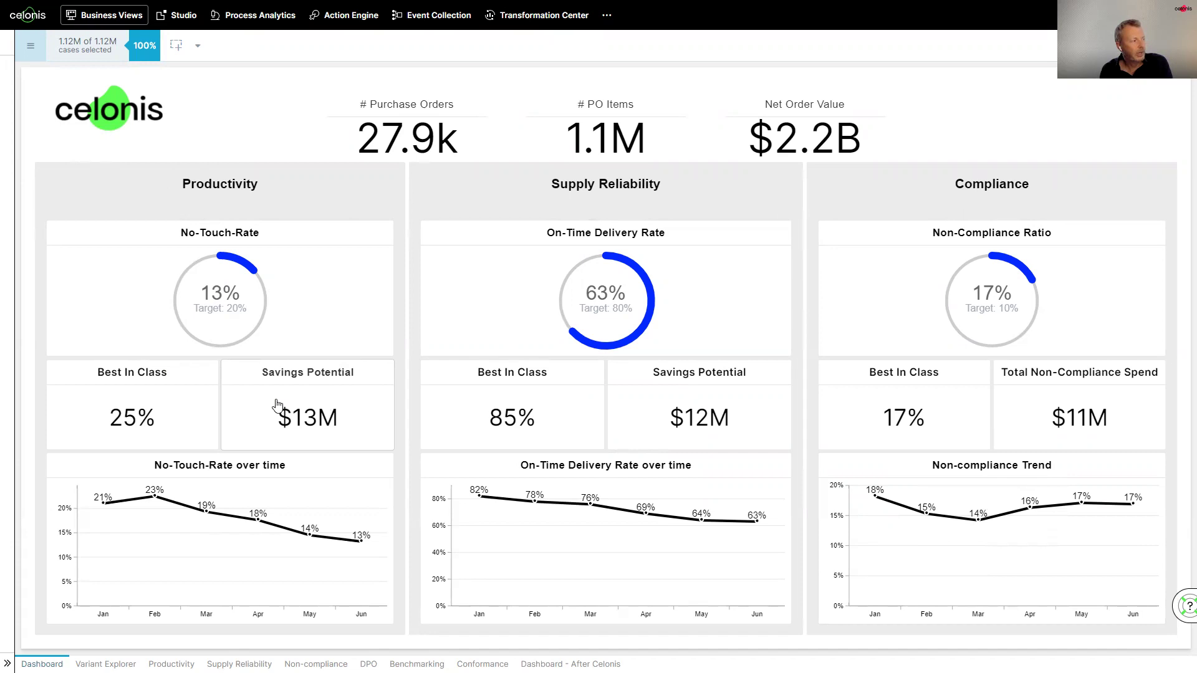
Locate the Variant Explorer tab in the bottom sheet bar of the procurement dashboard.
mouse_move(160, 546)
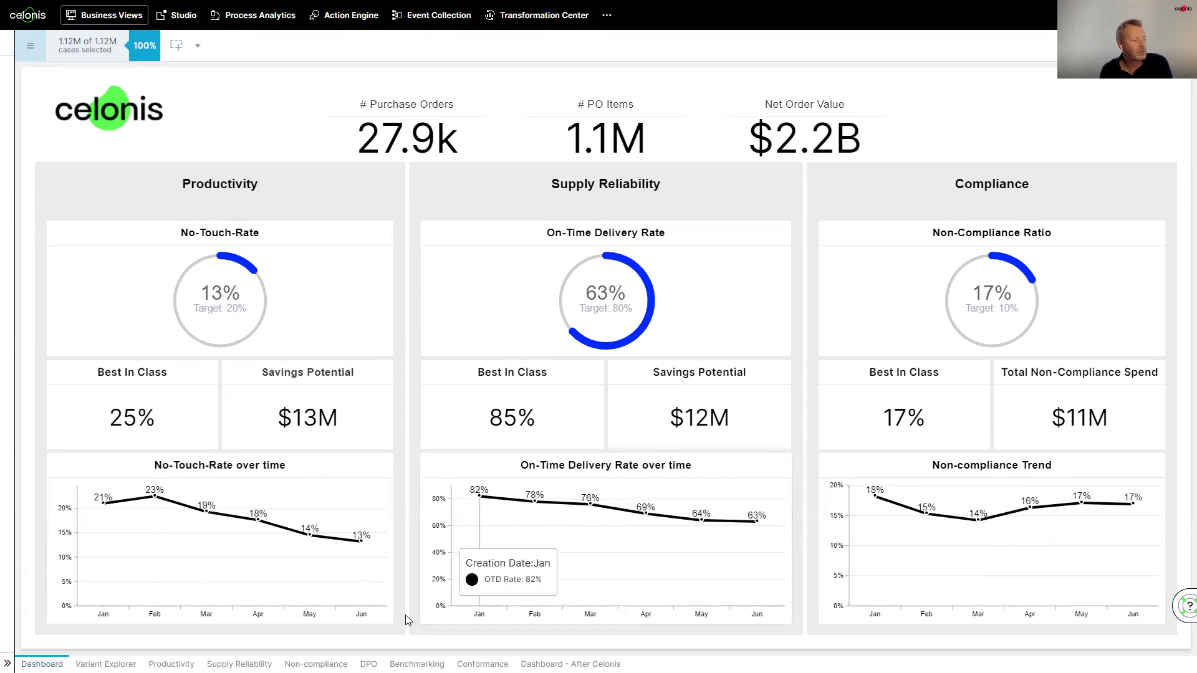
In the Variant Explorer, widen the selection to the top 3 variants (67% of cases) and animate the case flow.
left_click(106, 664)
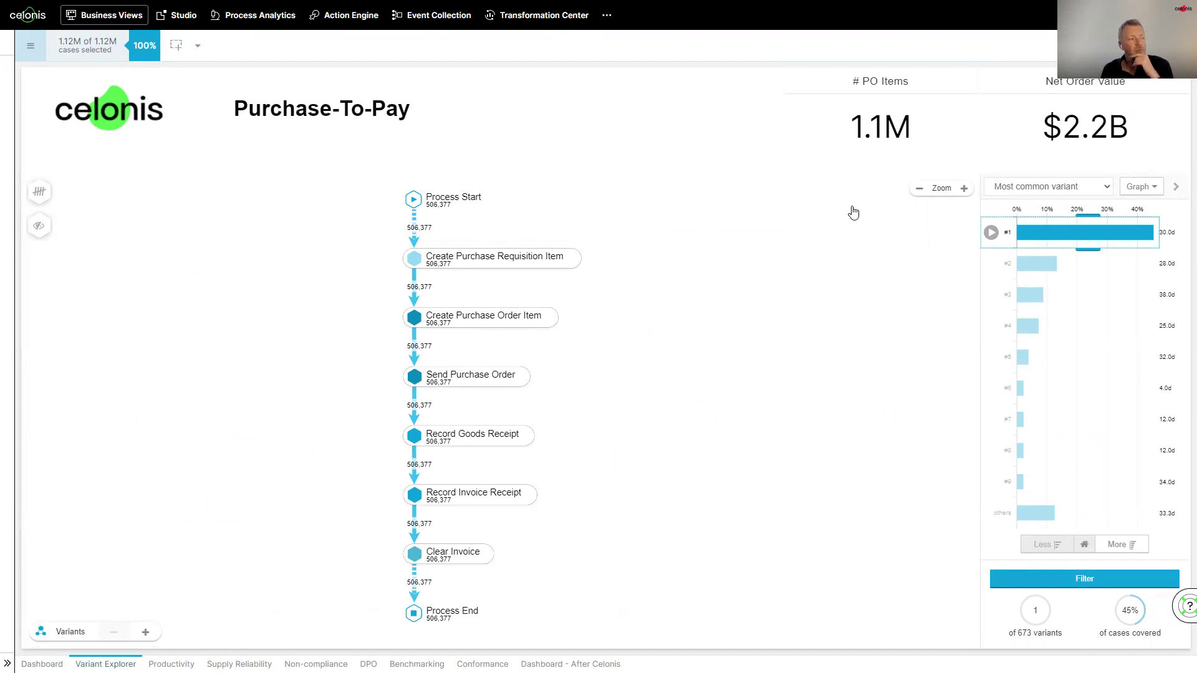
mouse_move(1082, 275)
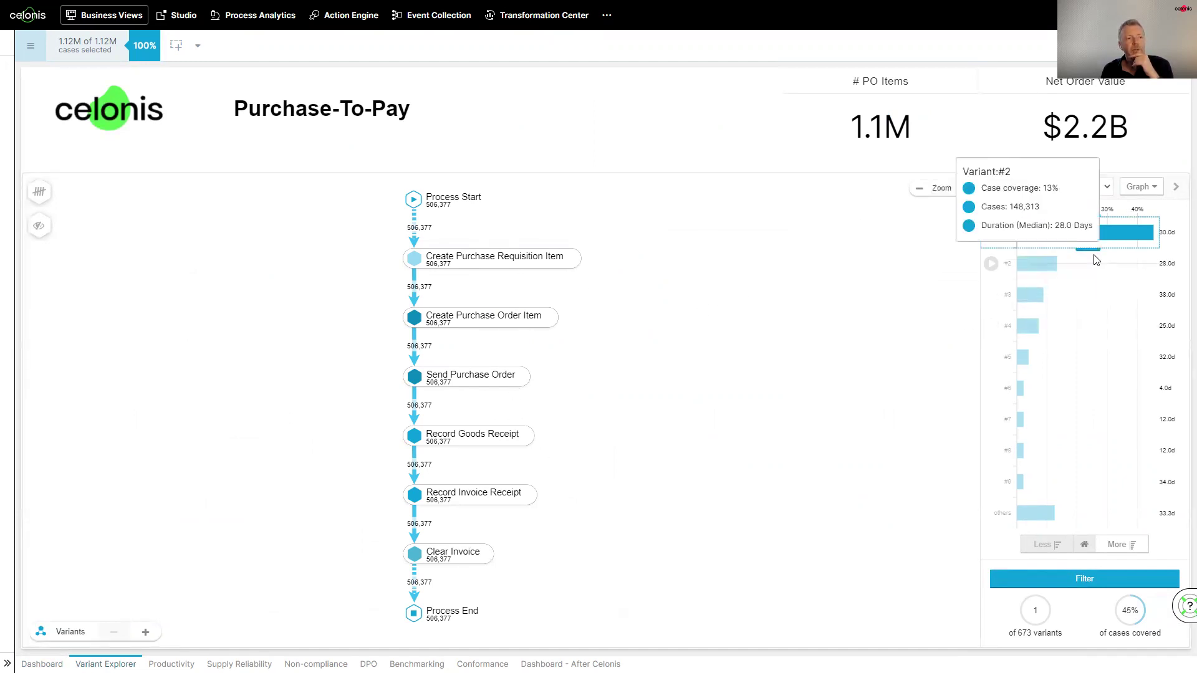
left_click_drag(1087, 250, 1087, 304)
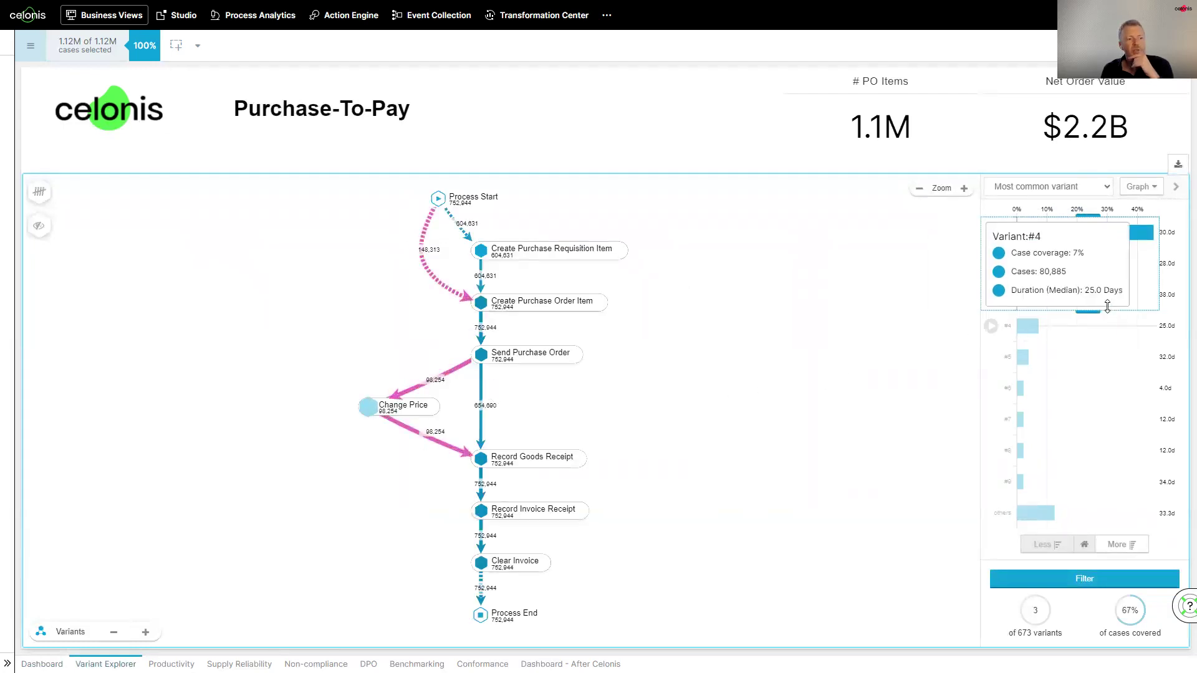
left_click(991, 263)
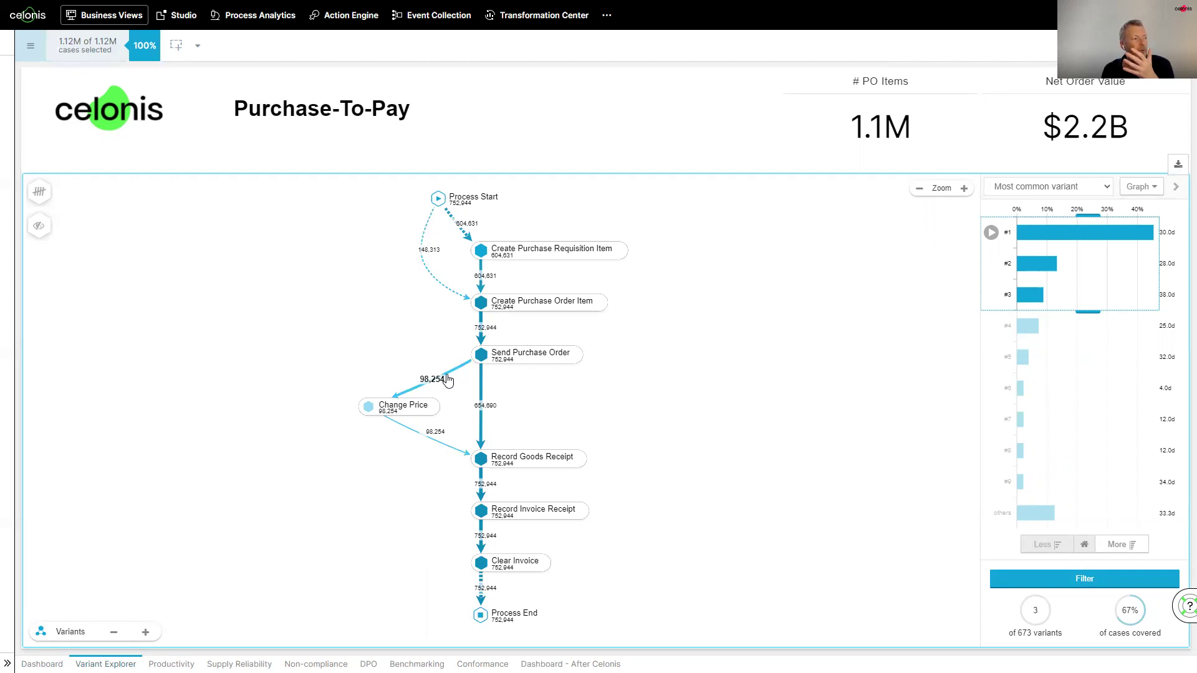
Show Throughput Time (Trimmed mean) on the graph and expand the selection to all 673 variants.
left_click(40, 195)
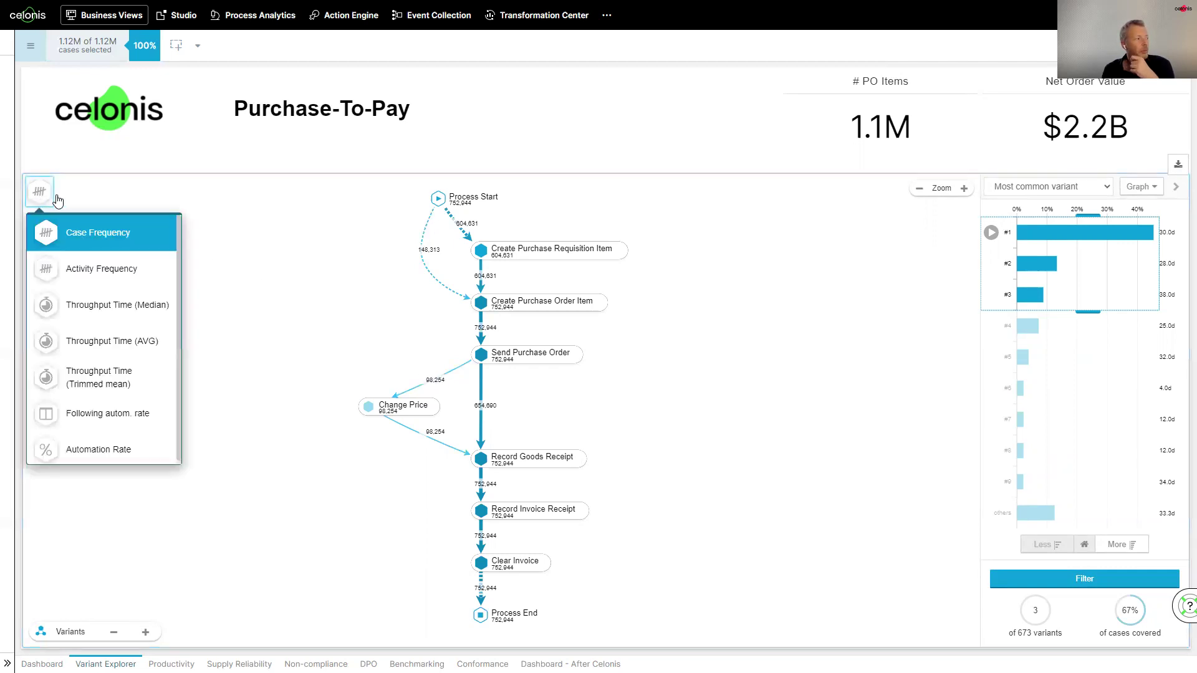
left_click(104, 375)
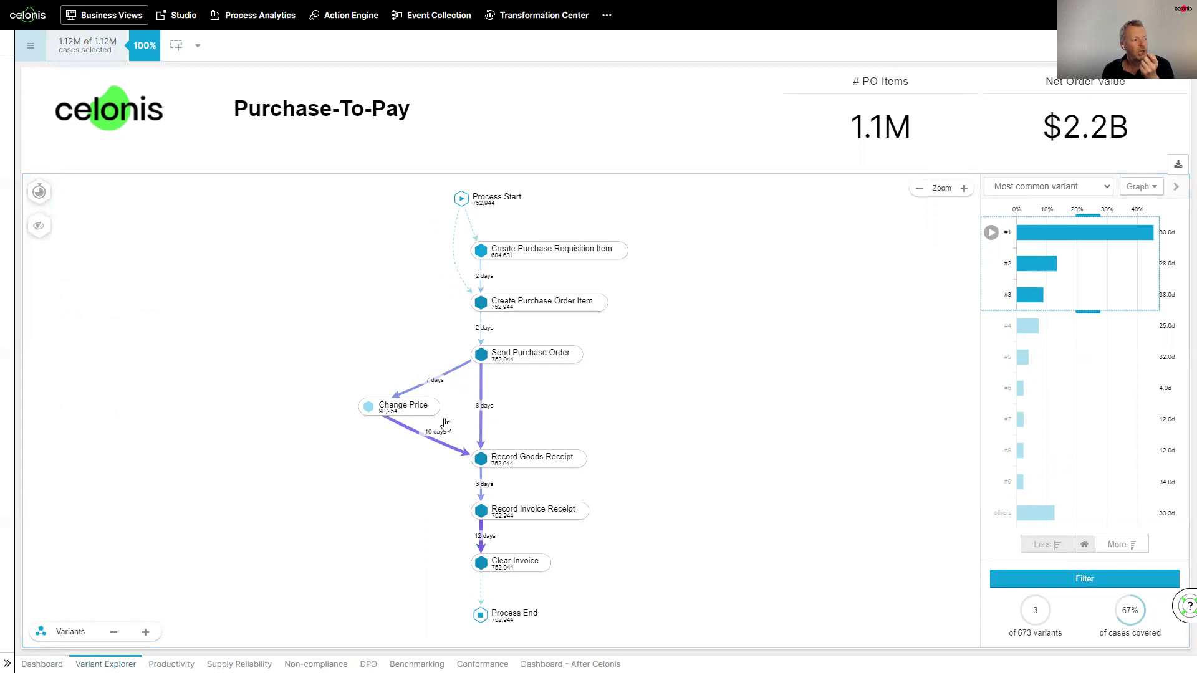
scroll(445, 424, "up", 1)
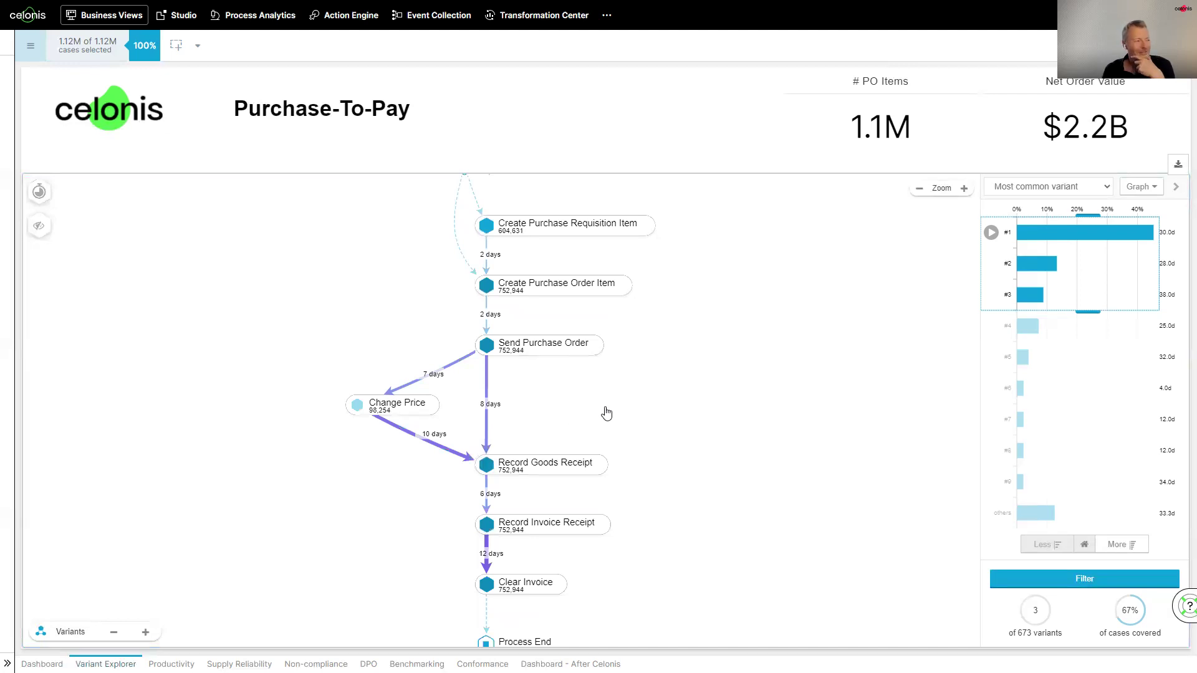
scroll(621, 448, "up", 1)
scroll(620, 449, "up", 1)
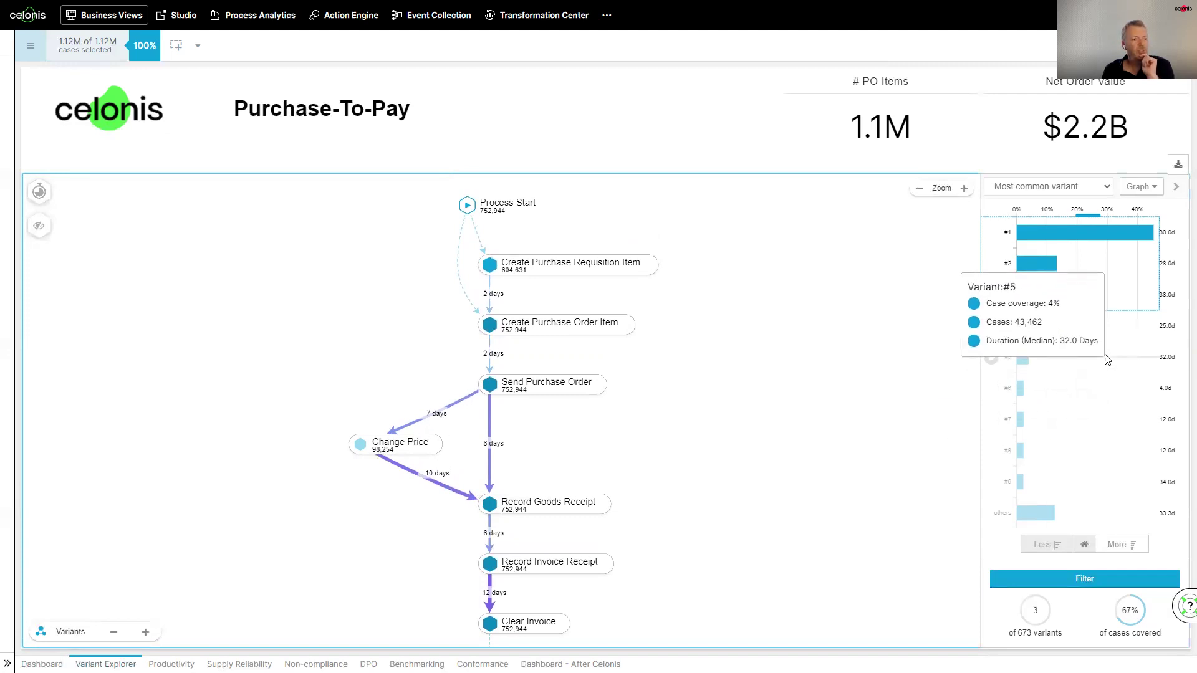
left_click_drag(1089, 311, 1089, 468)
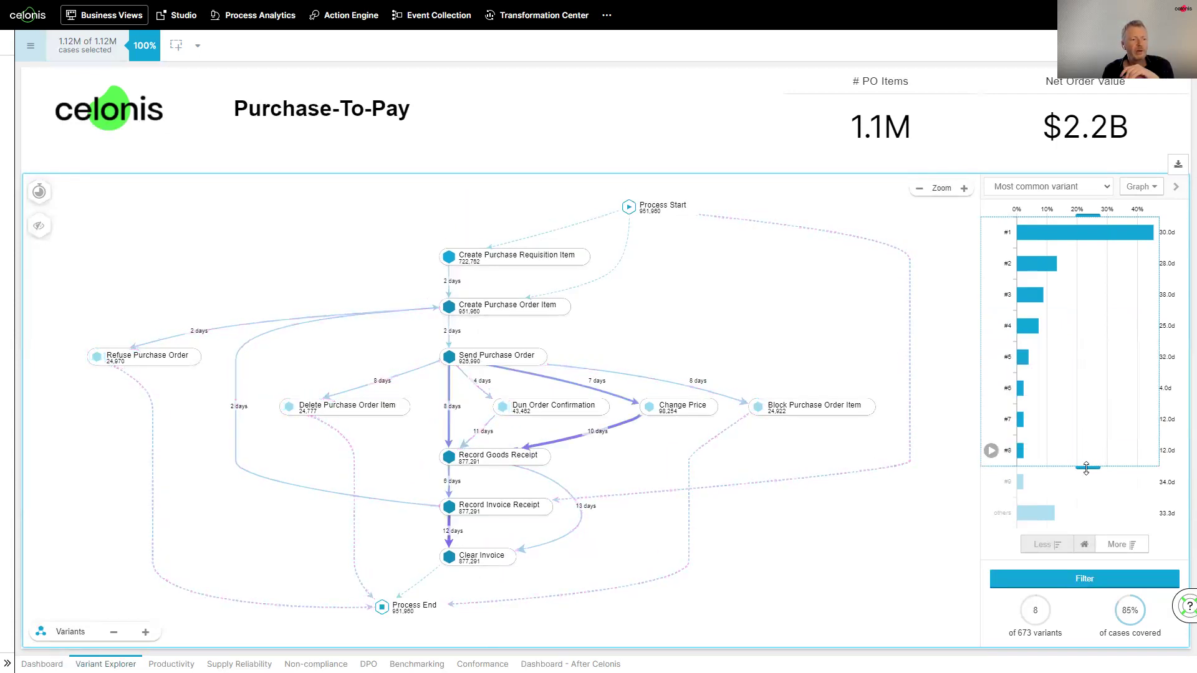
left_click_drag(1088, 467, 1088, 529)
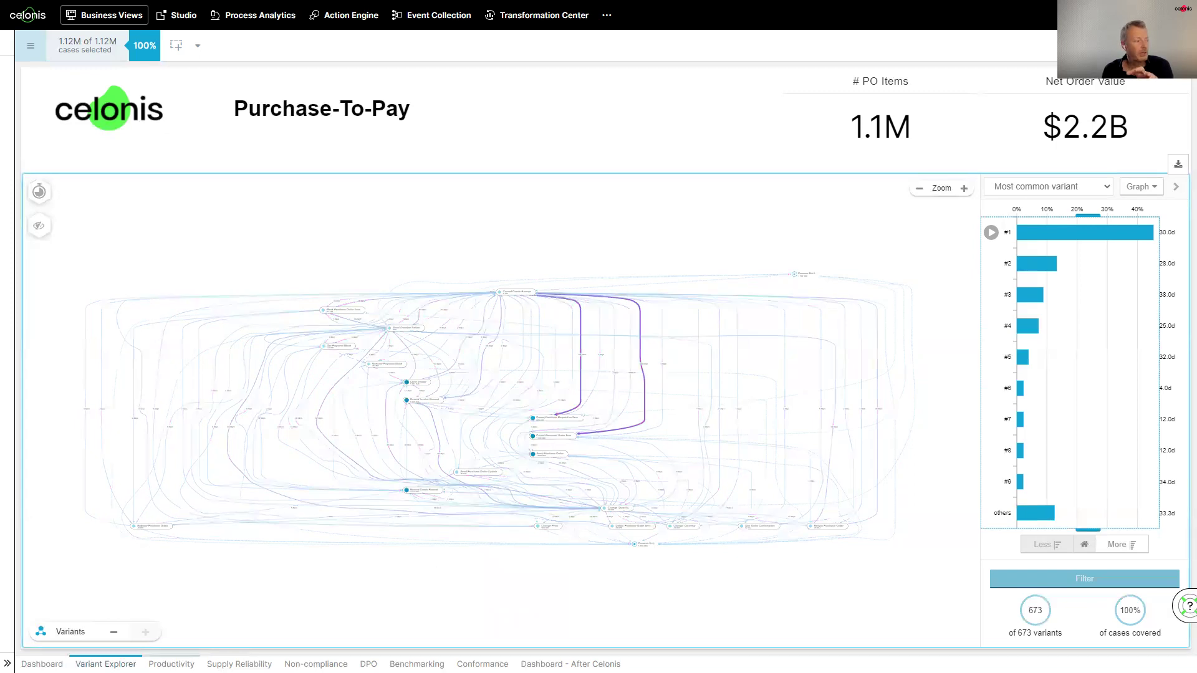
On the Productivity sheet, switch the drilldown table from Material to Vendor.
left_click(171, 663)
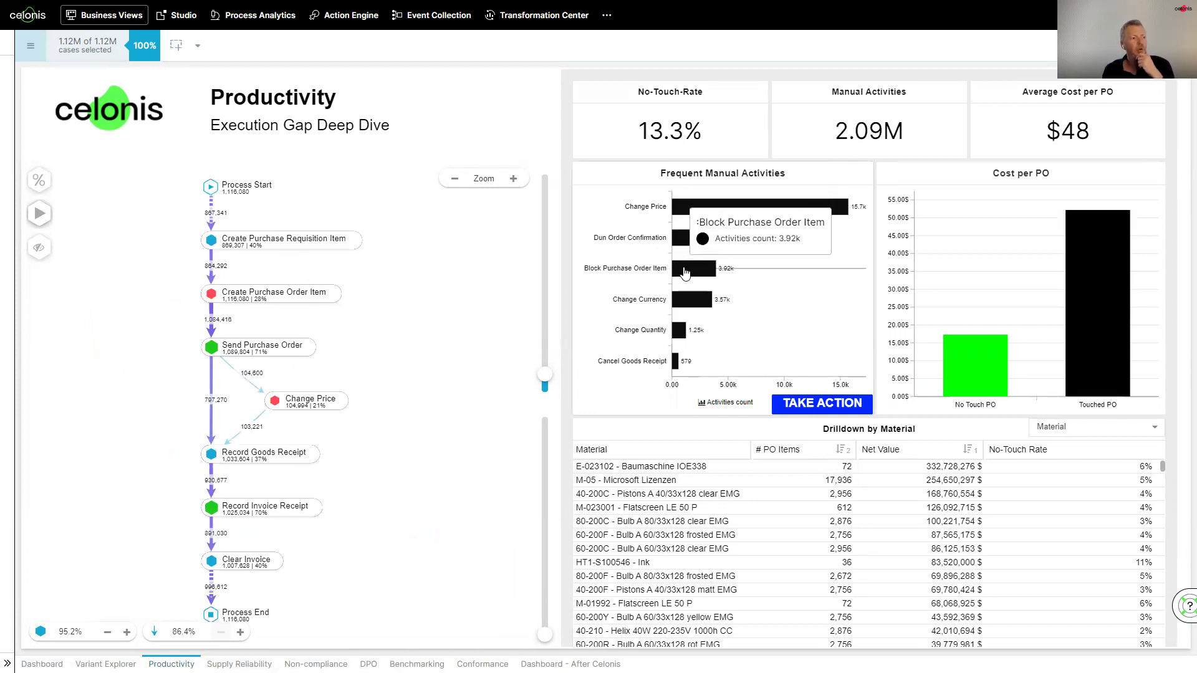
left_click(1038, 430)
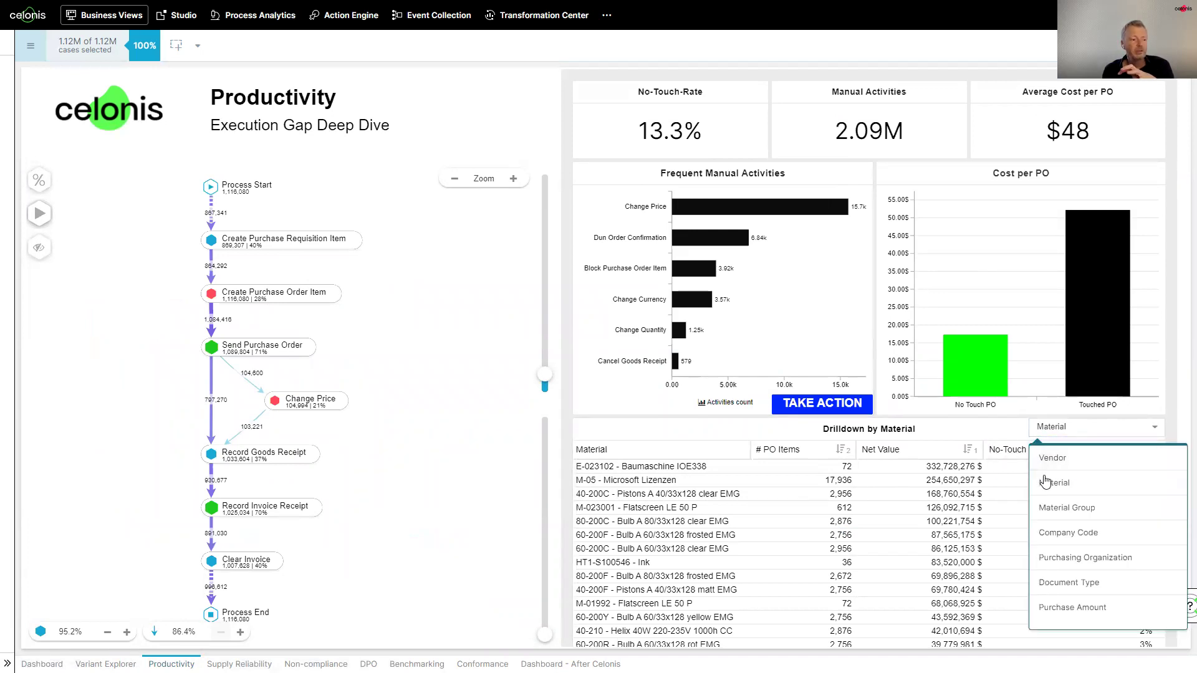
left_click(1069, 463)
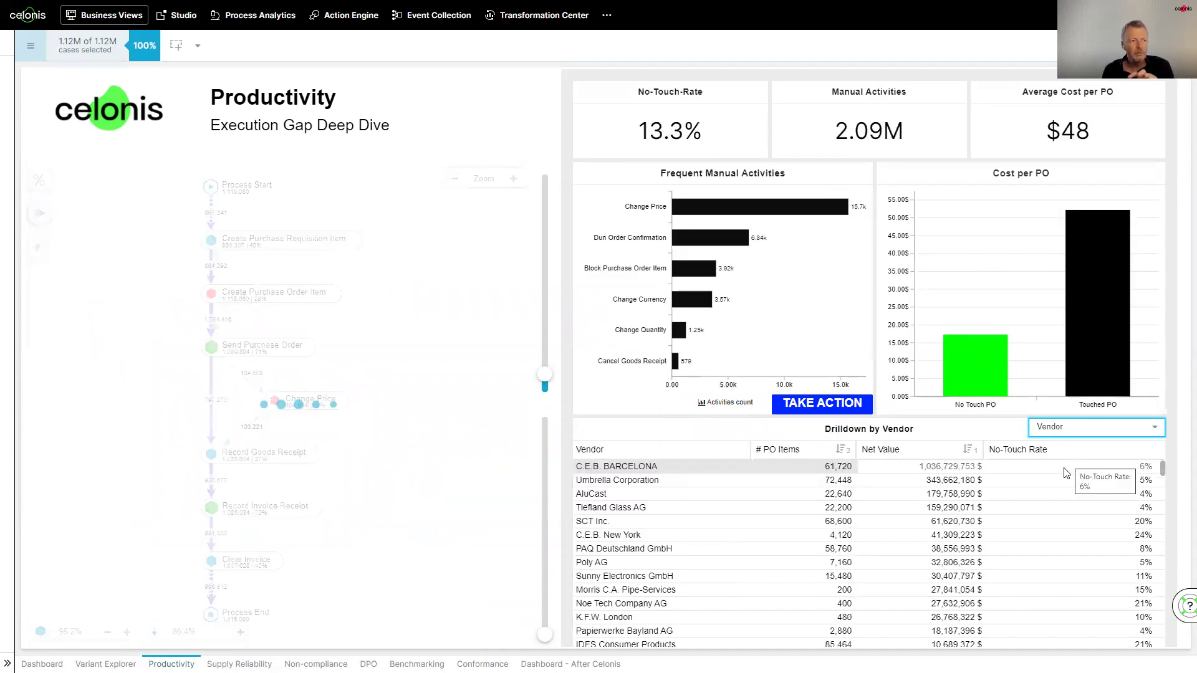
mouse_move(1082, 372)
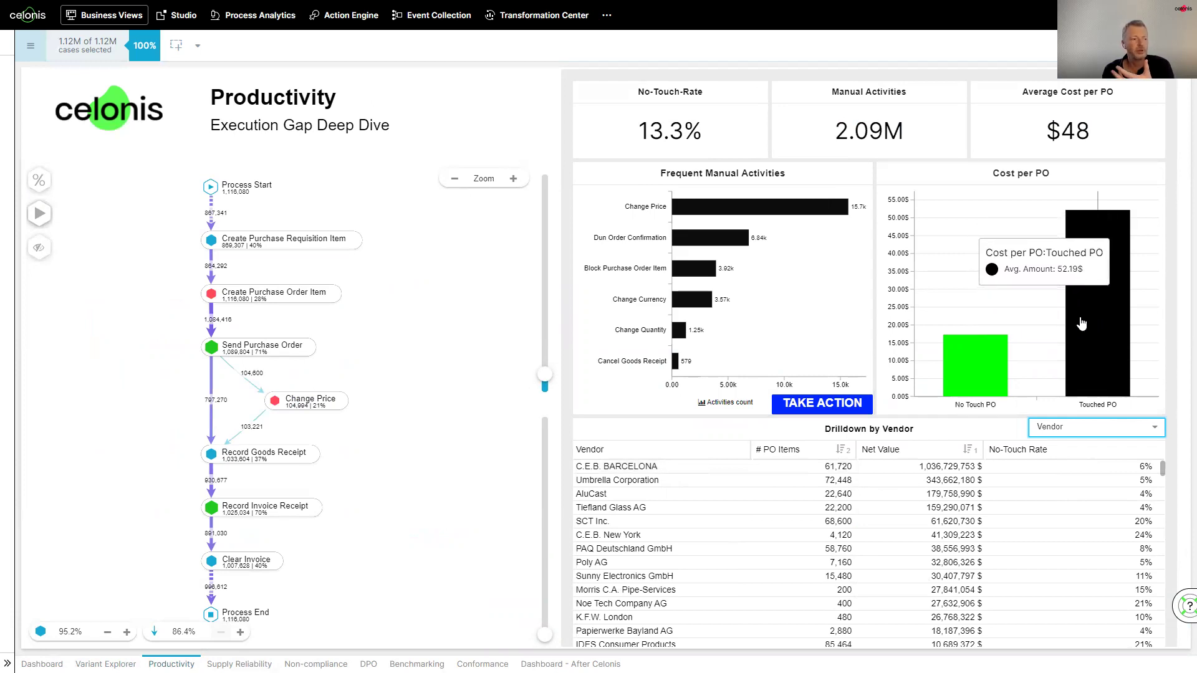
mouse_move(950, 396)
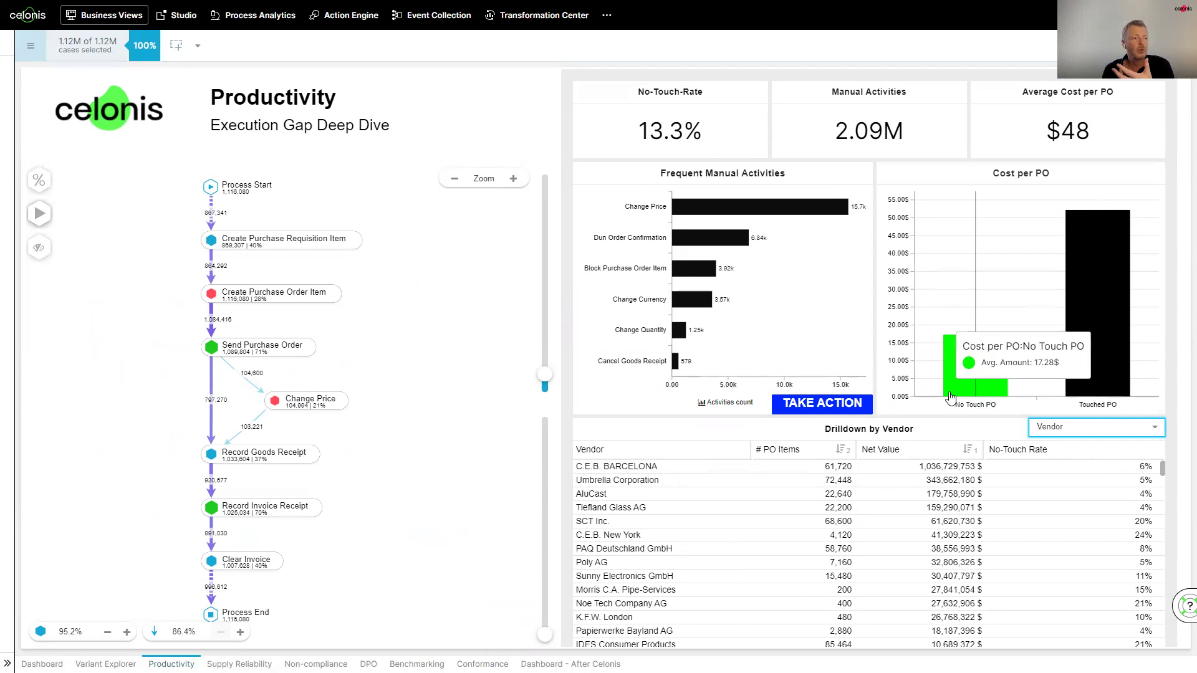
Keep only the 105k cases passing through Change Price, then switch to the Supply Reliability sheet.
left_click(301, 405)
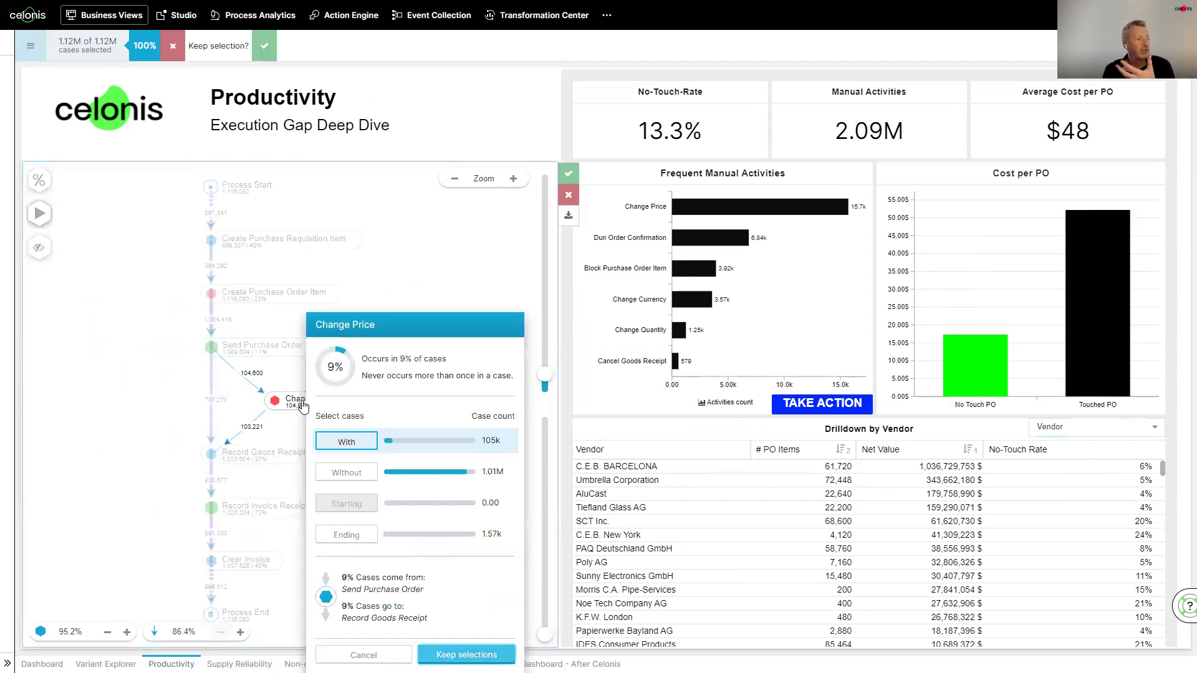
left_click(467, 654)
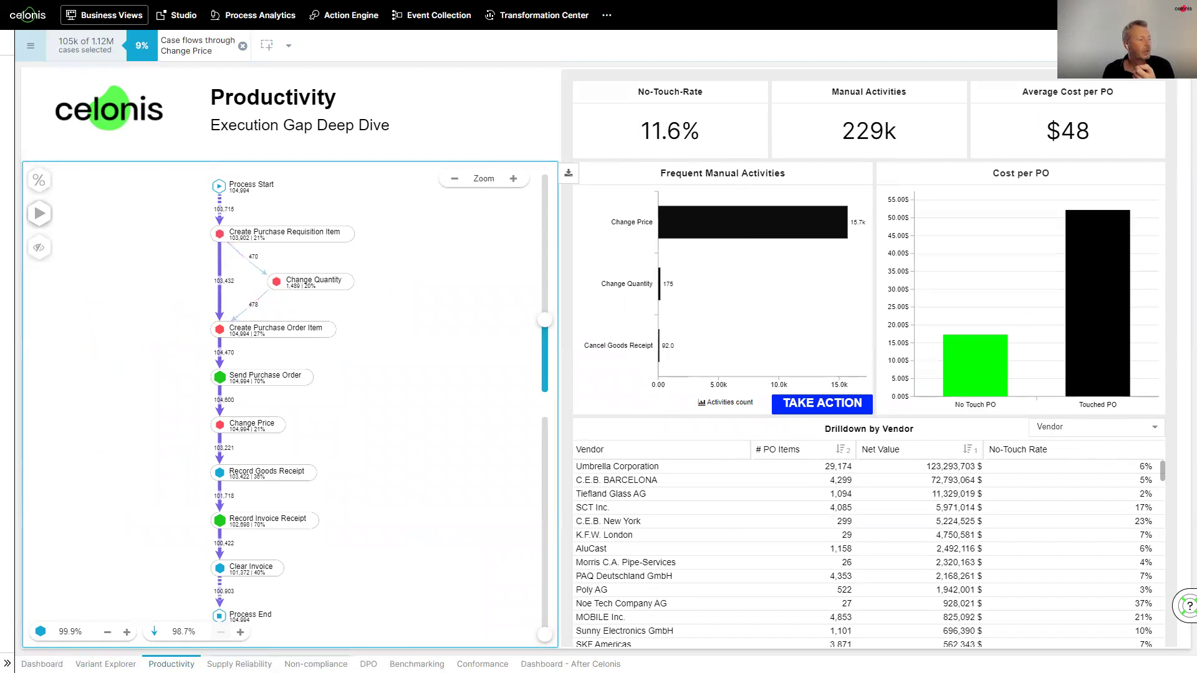
left_click(239, 664)
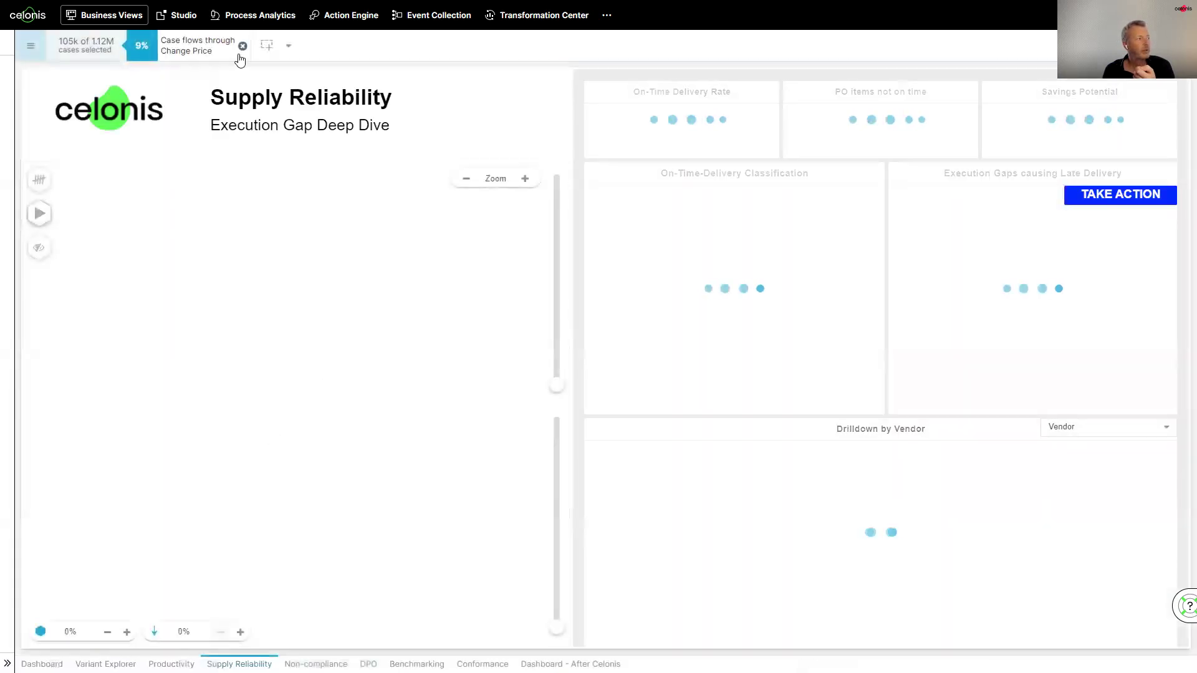
Remove the Change Price filter, filter briefly to vendor Umbrella Corporation, then clear that vendor filter.
left_click(242, 47)
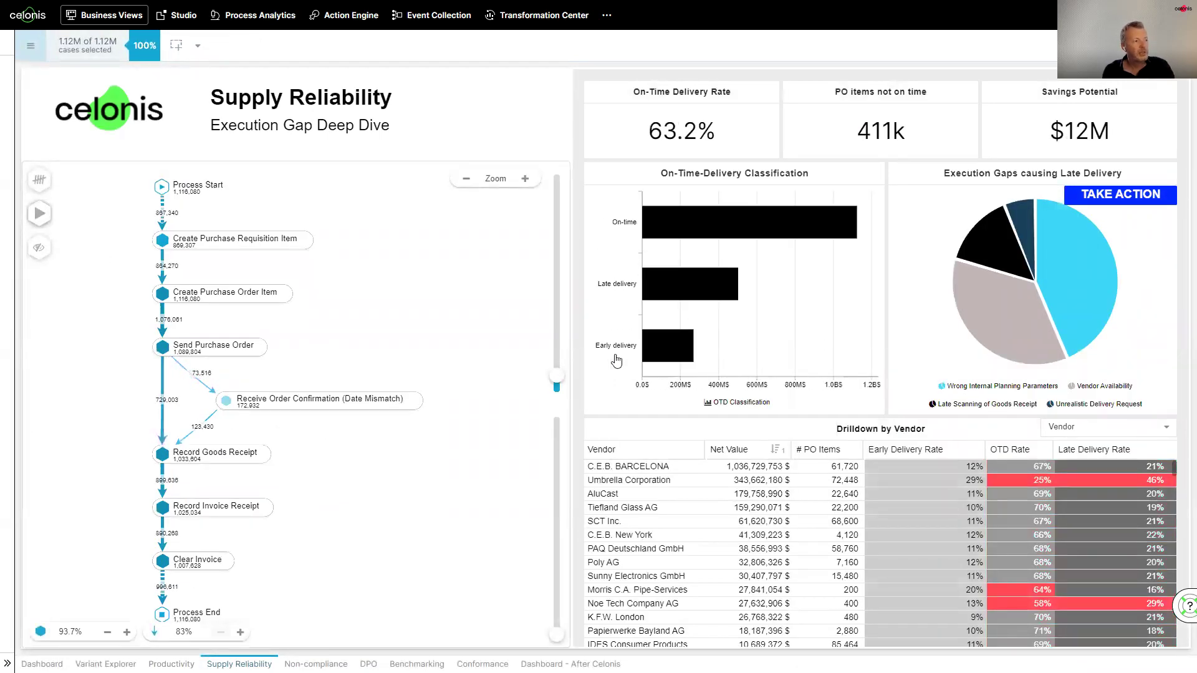
mouse_move(723, 281)
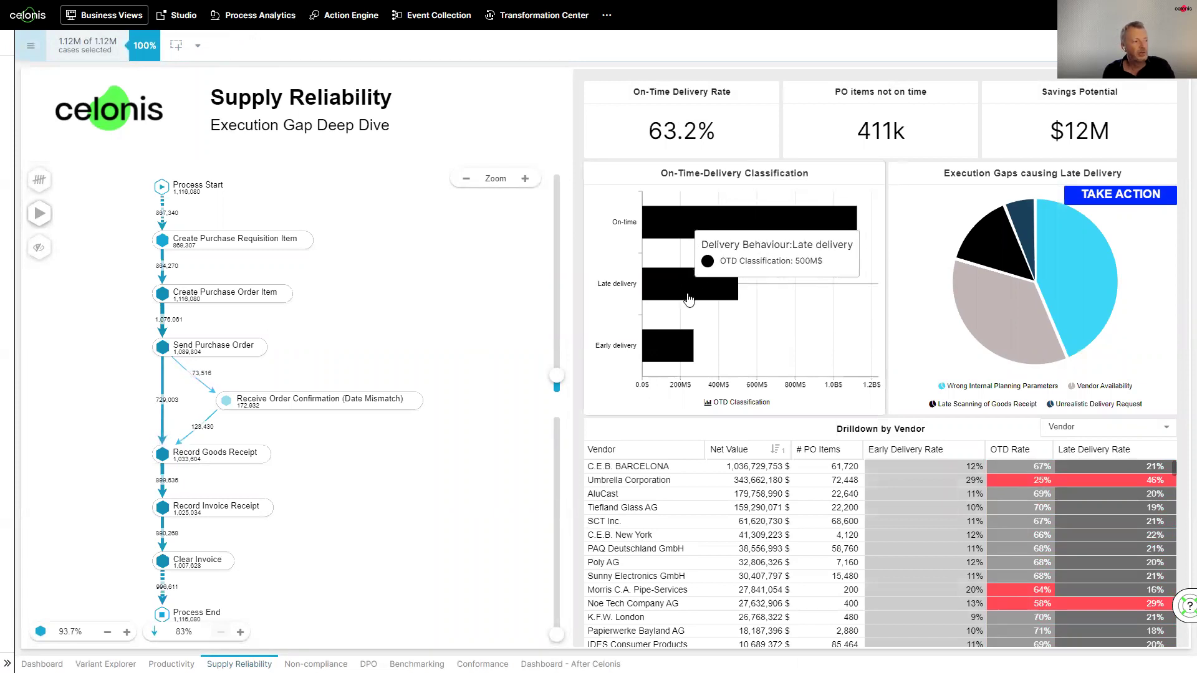
mouse_move(1096, 295)
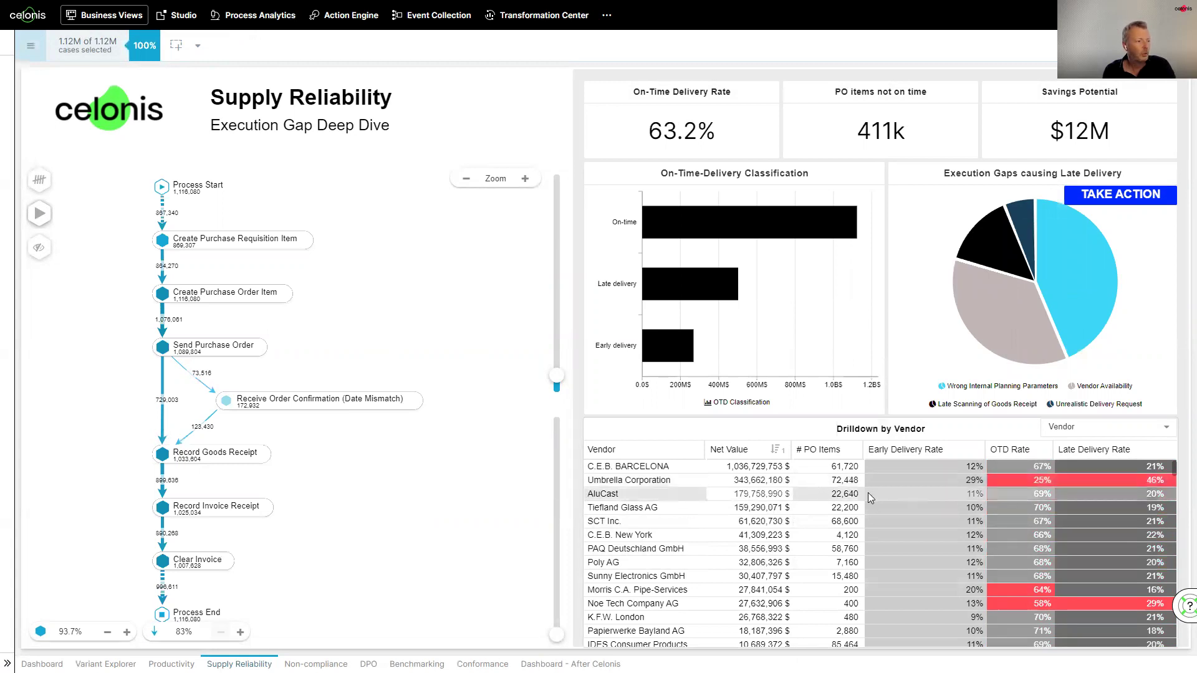
left_click(661, 484)
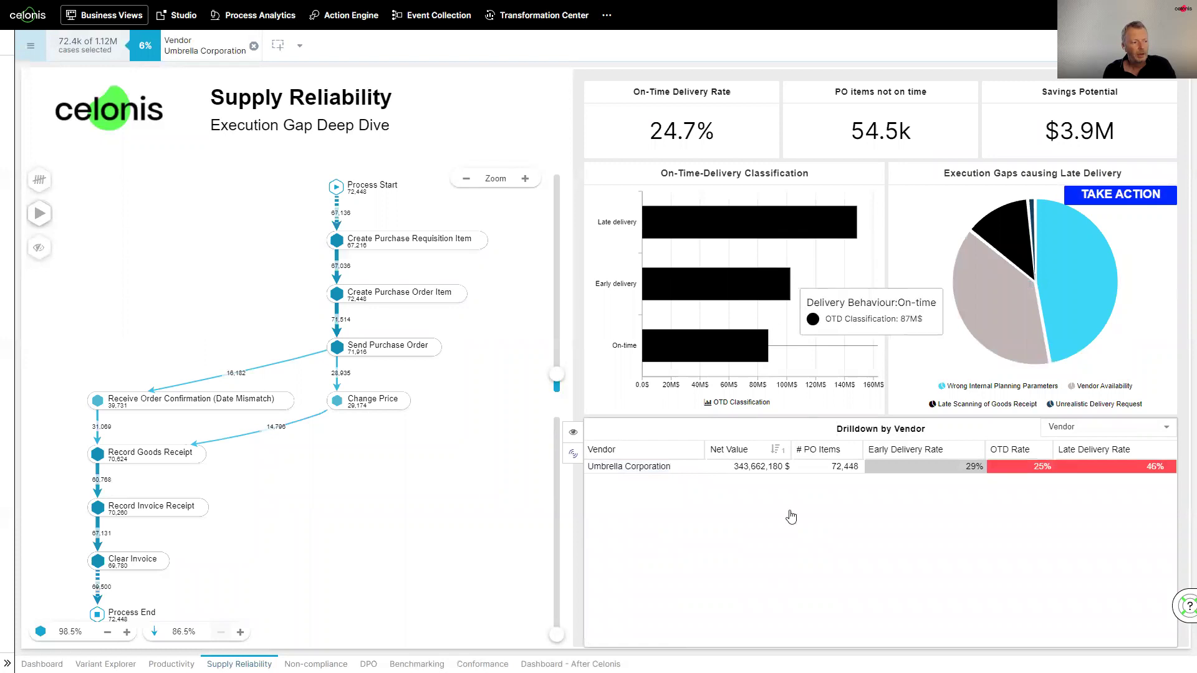
left_click(254, 46)
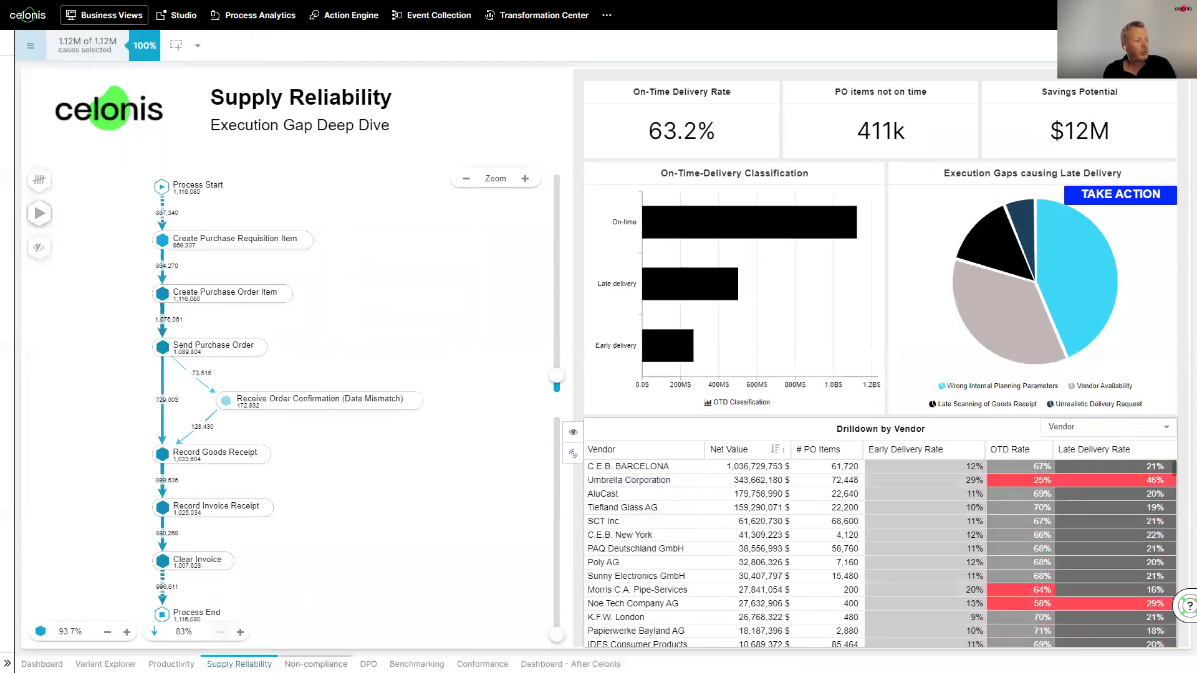
Move through the Non-compliance and DPO sheets to the Conformance sheet showing 72% conforming cases.
left_click(316, 664)
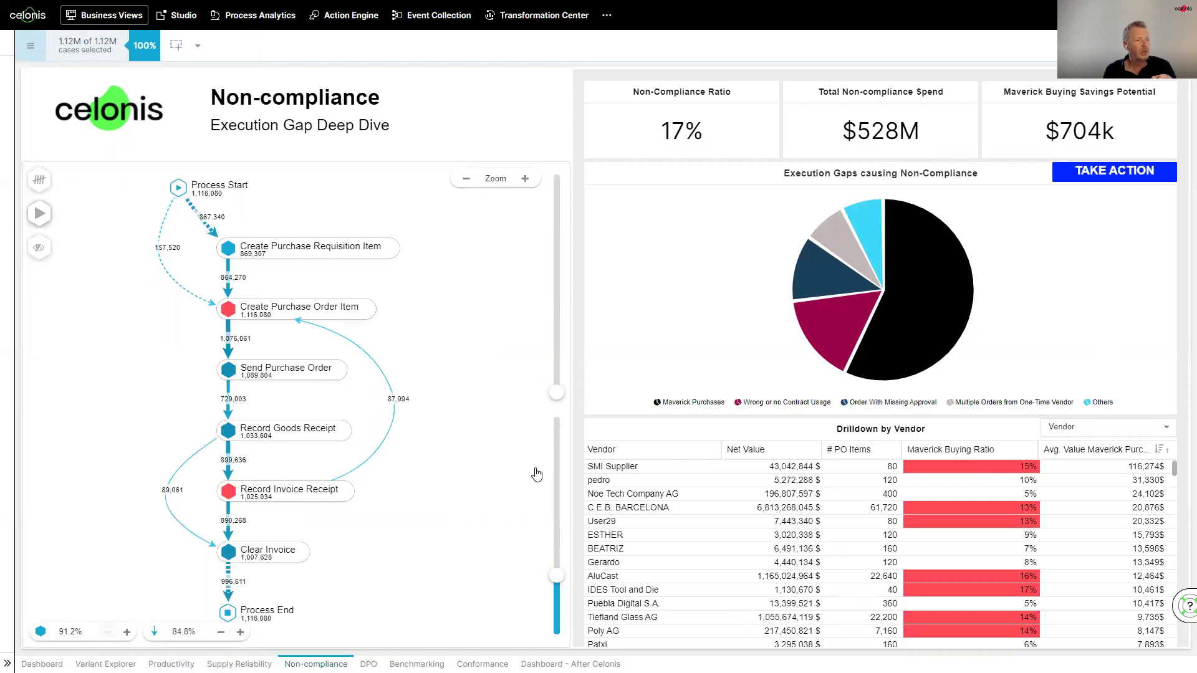
left_click(368, 663)
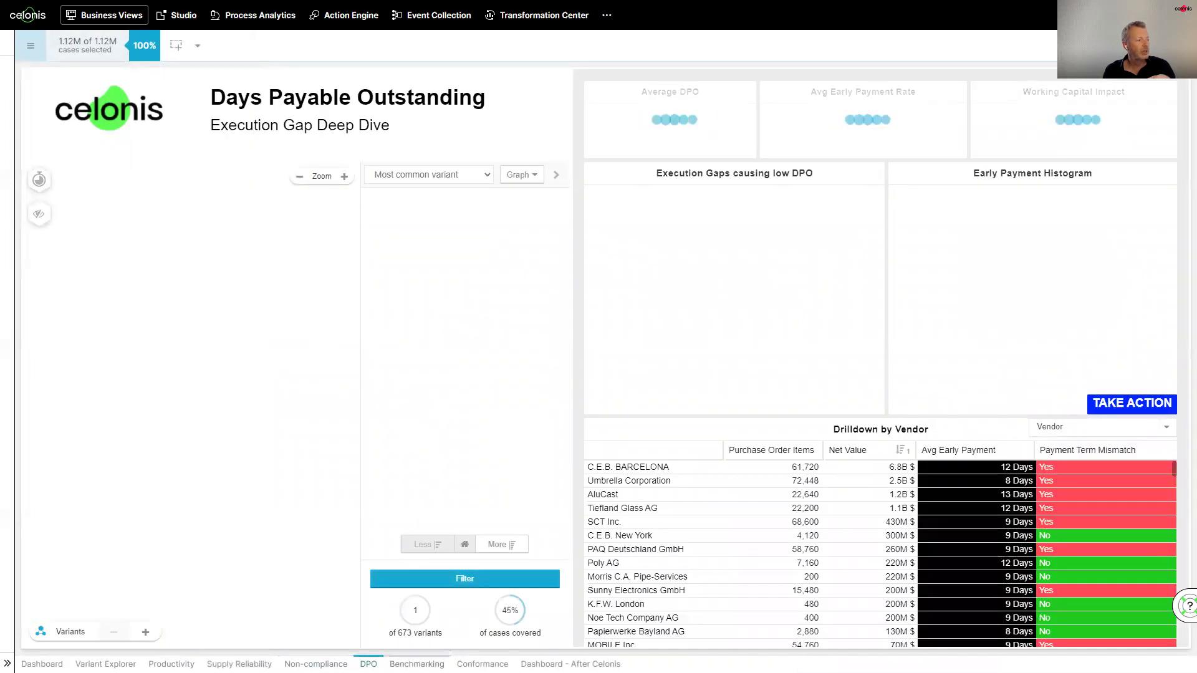
left_click(483, 664)
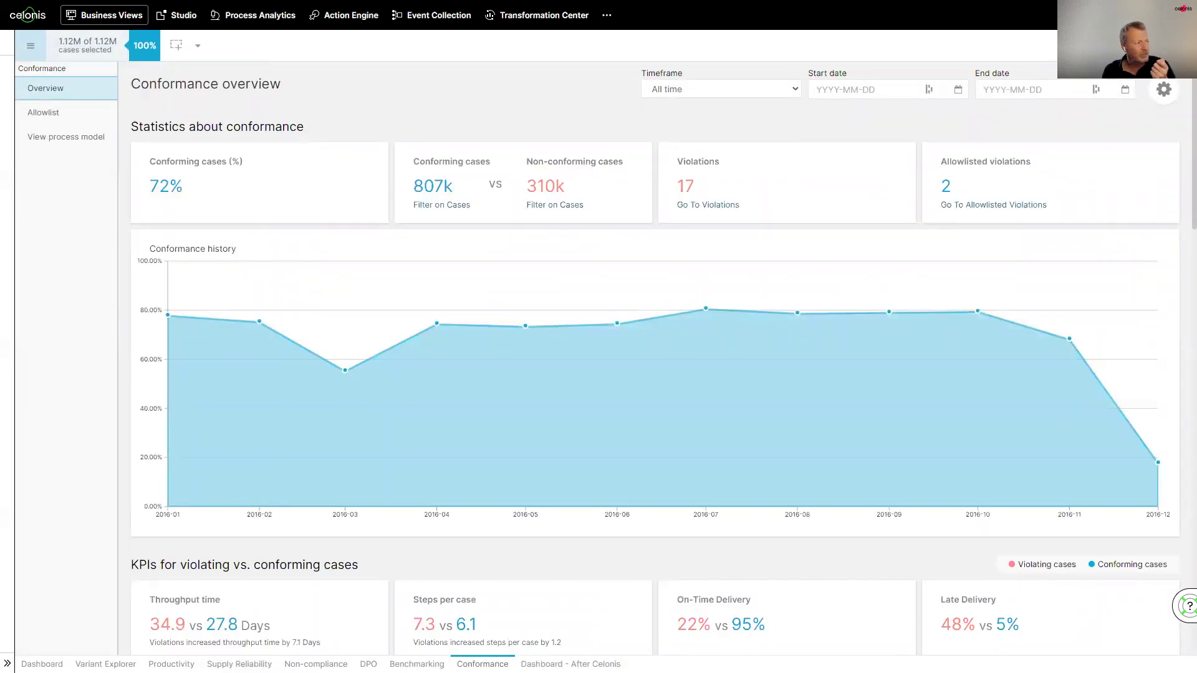
View the conformance process model, return to the overview statistics, and scroll to the Violations list.
left_click(44, 136)
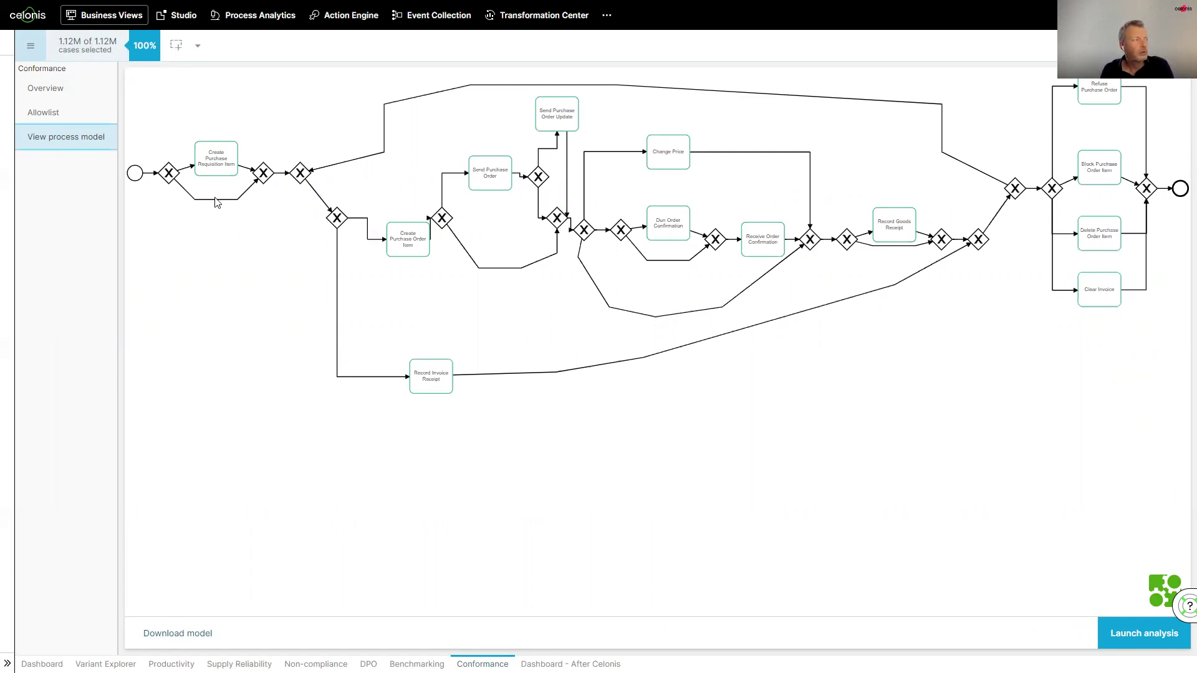
left_click(48, 89)
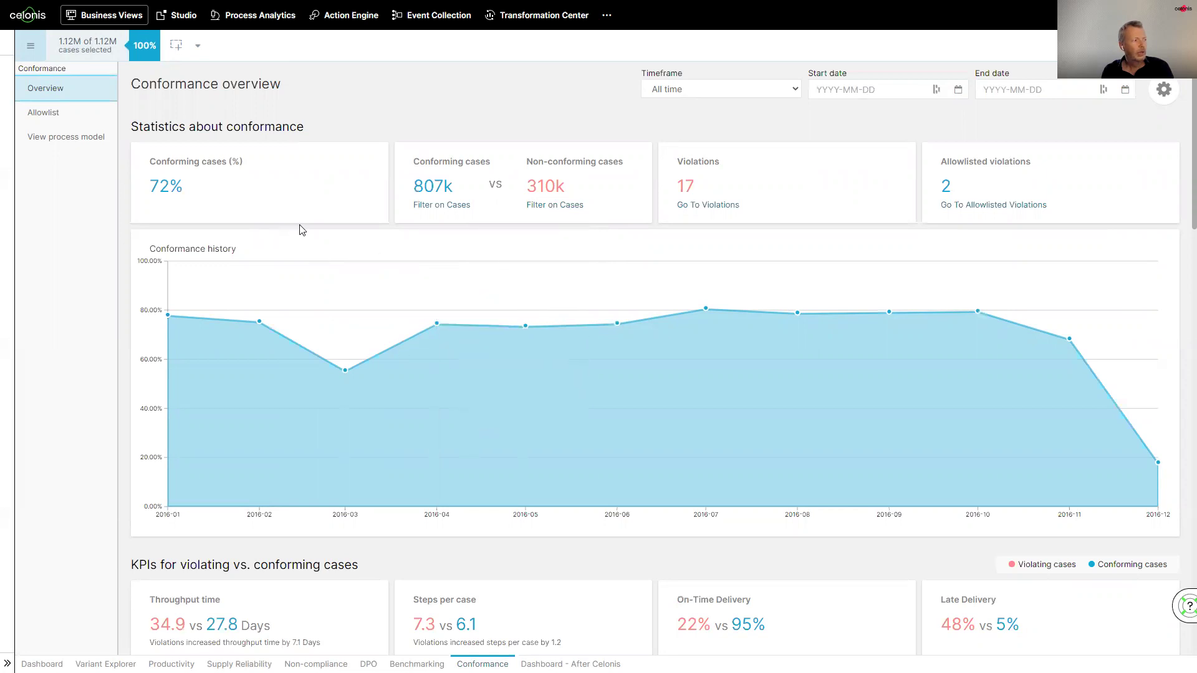
scroll(764, 352, "down", 1)
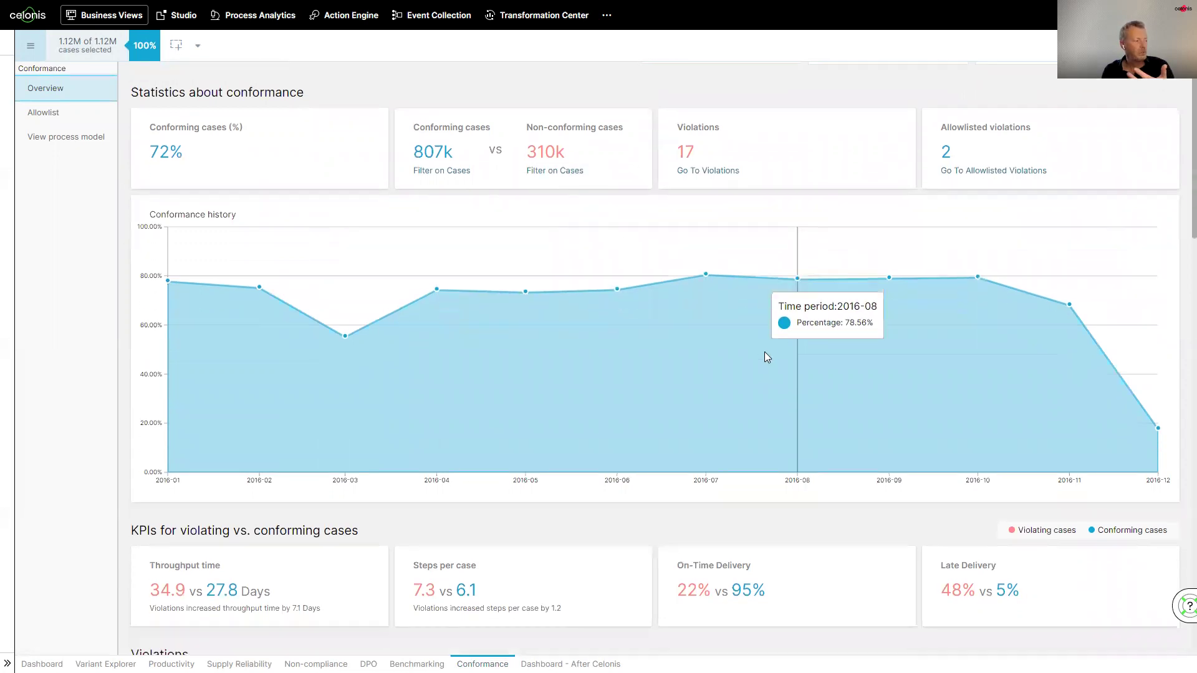
scroll(176, 560, "down", 3)
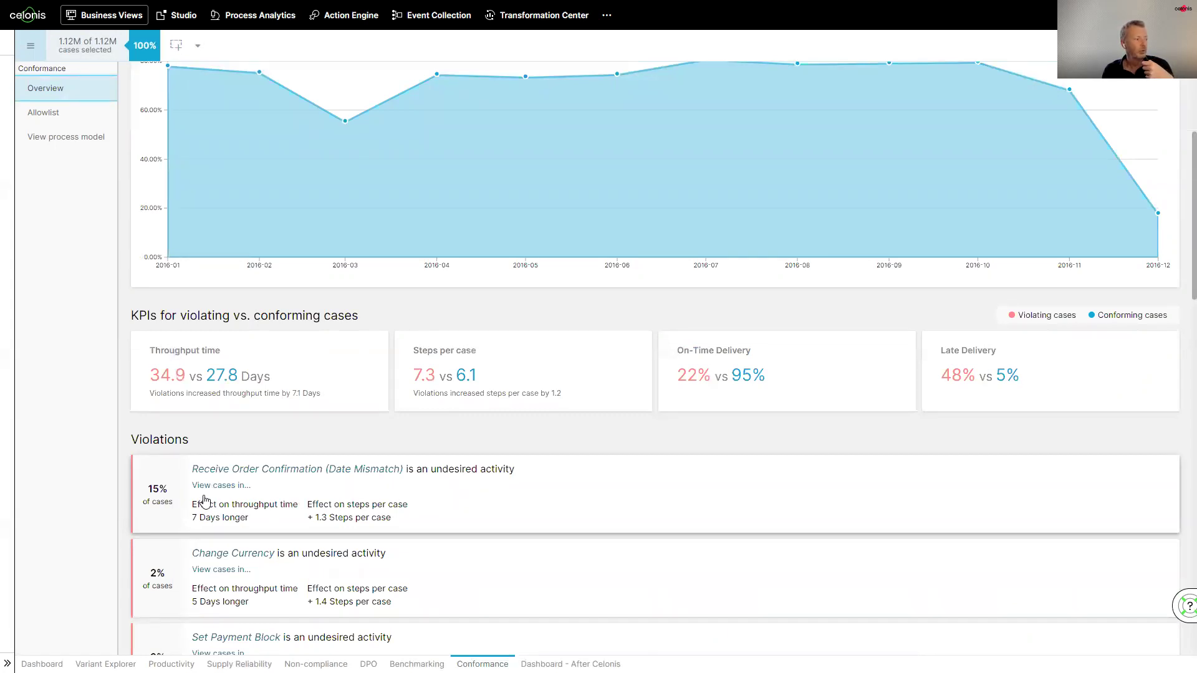
Open the Date Mismatch violation and perform a root cause analysis, scrolling to its results.
left_click(544, 504)
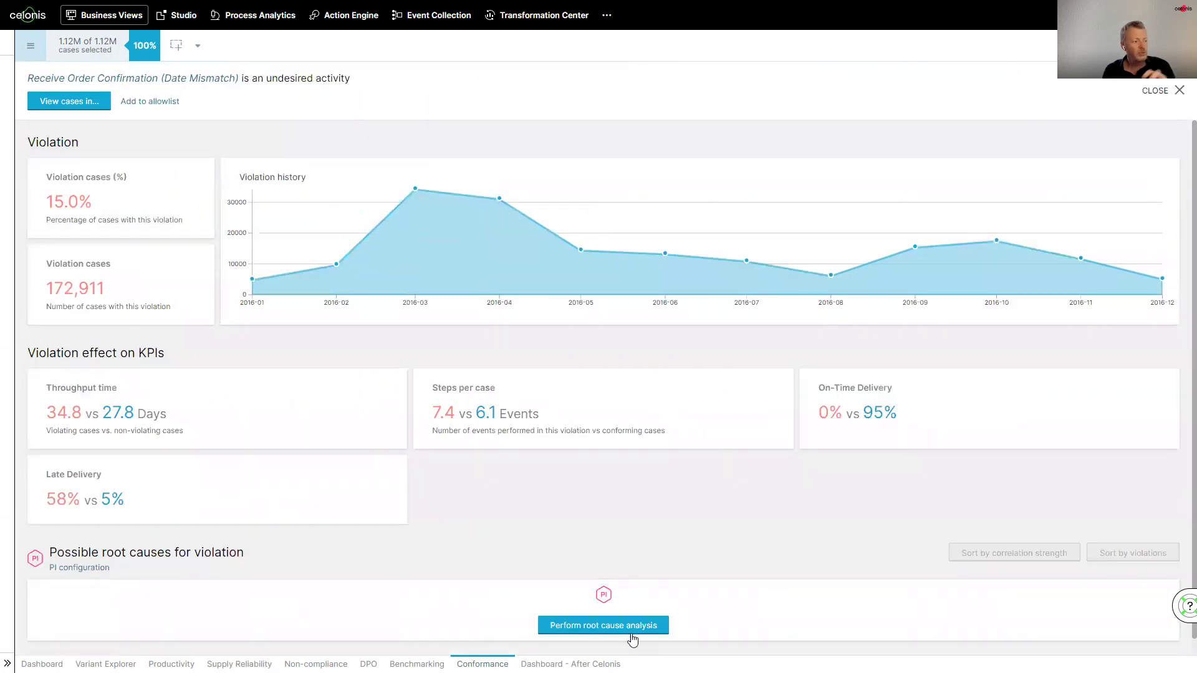
left_click(631, 626)
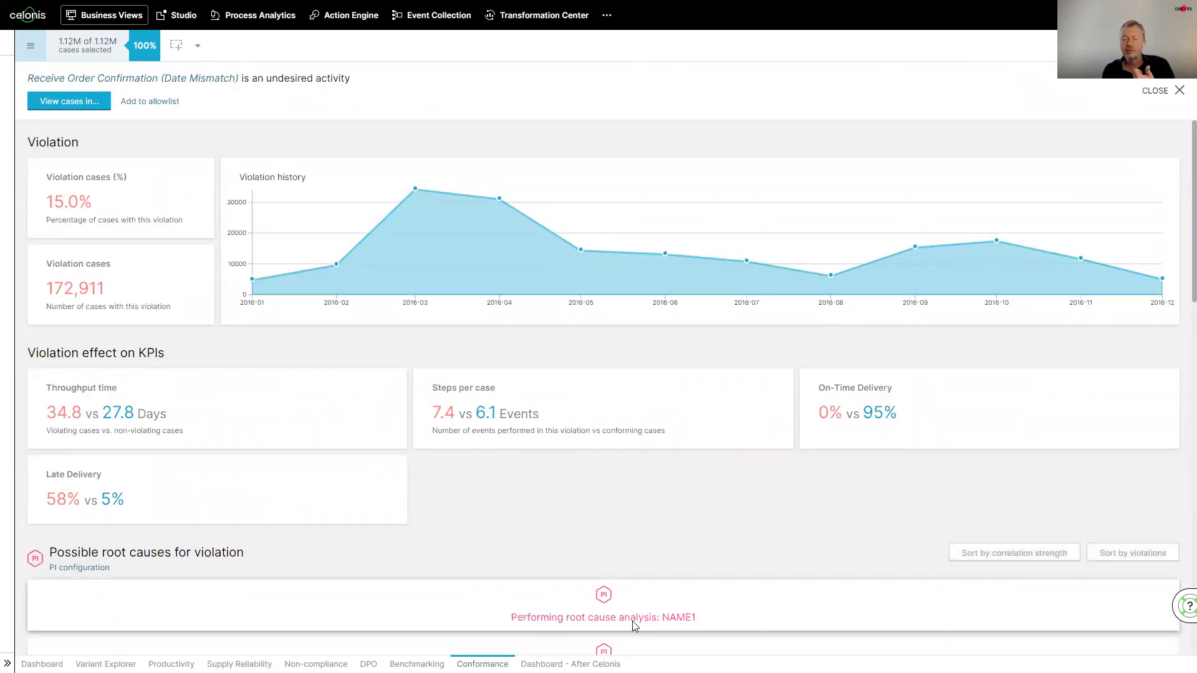
scroll(634, 596, "down", 2)
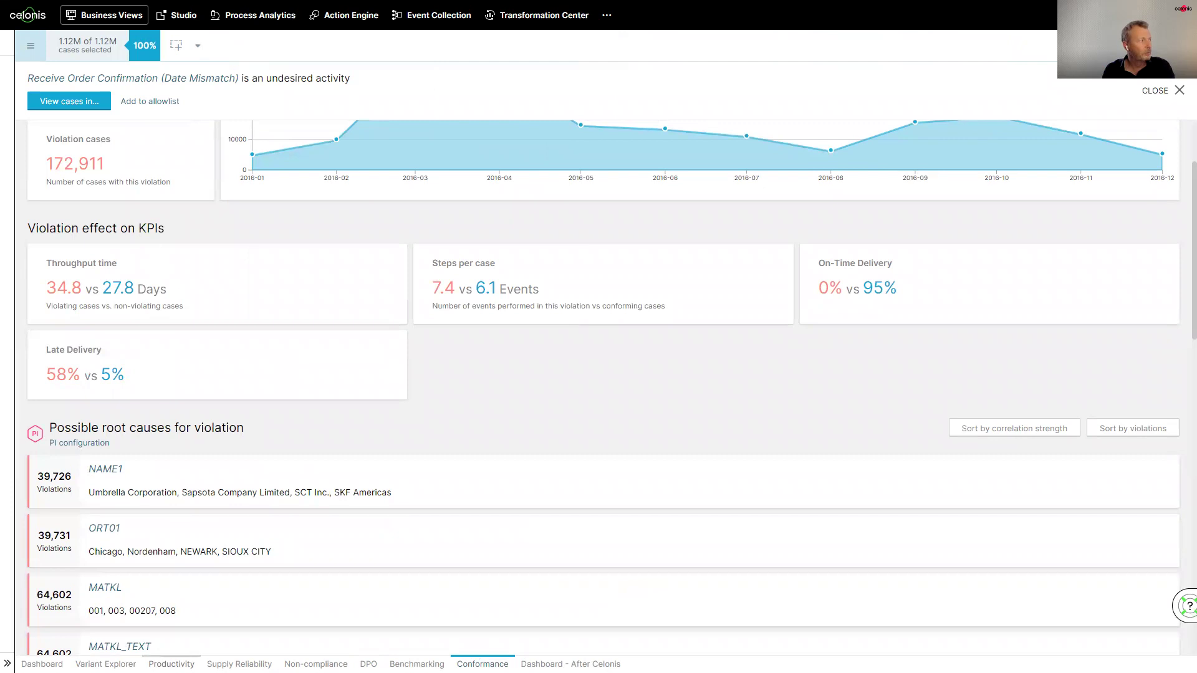
Switch to the Variant Explorer process view, then to the Productivity sheet.
left_click(699, 549)
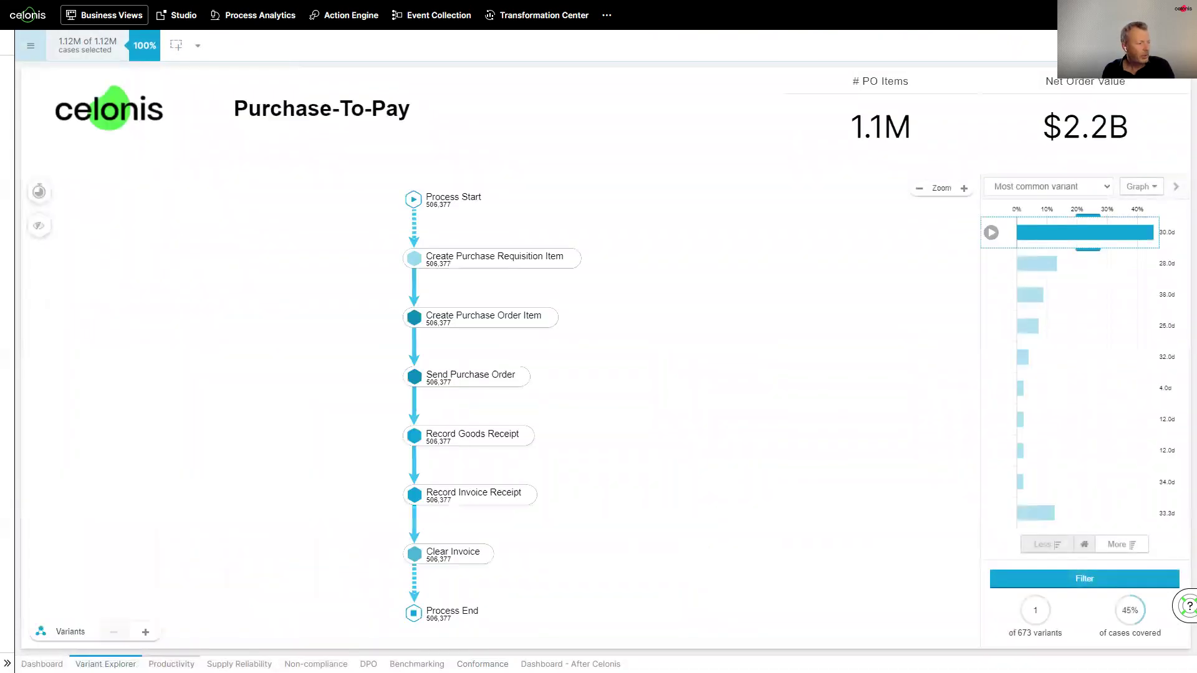
left_click(178, 664)
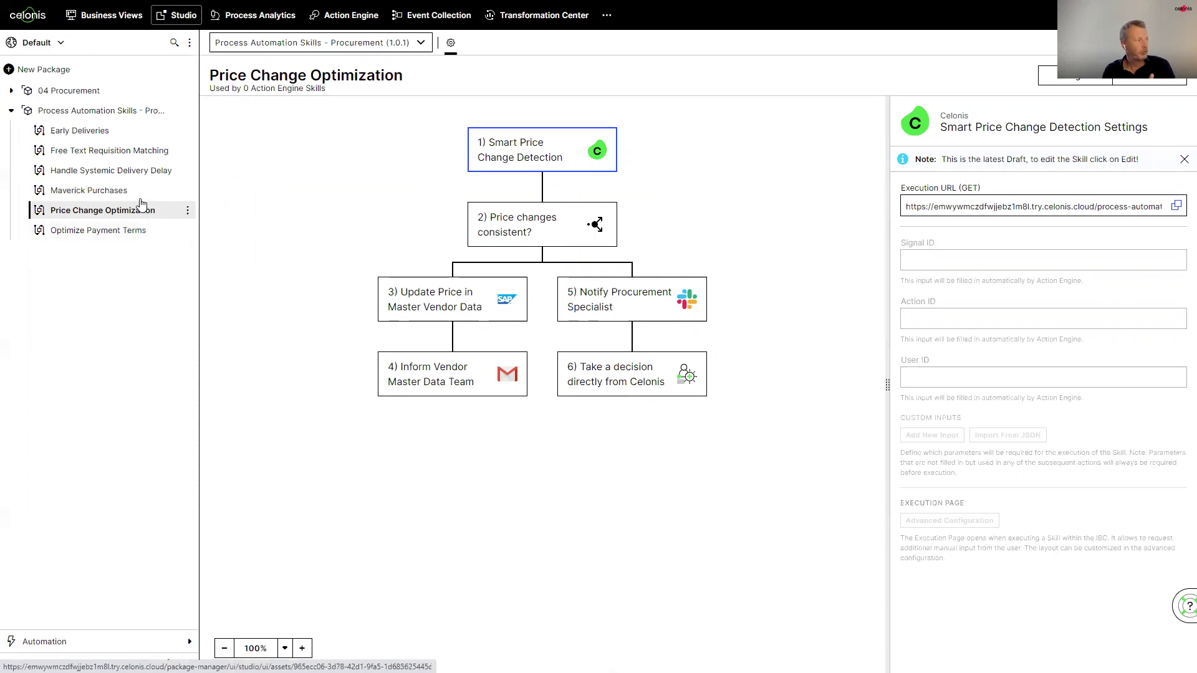
Open the Maverick Purchases skill and read each node's description, from identification through informing the vendor.
left_click(119, 200)
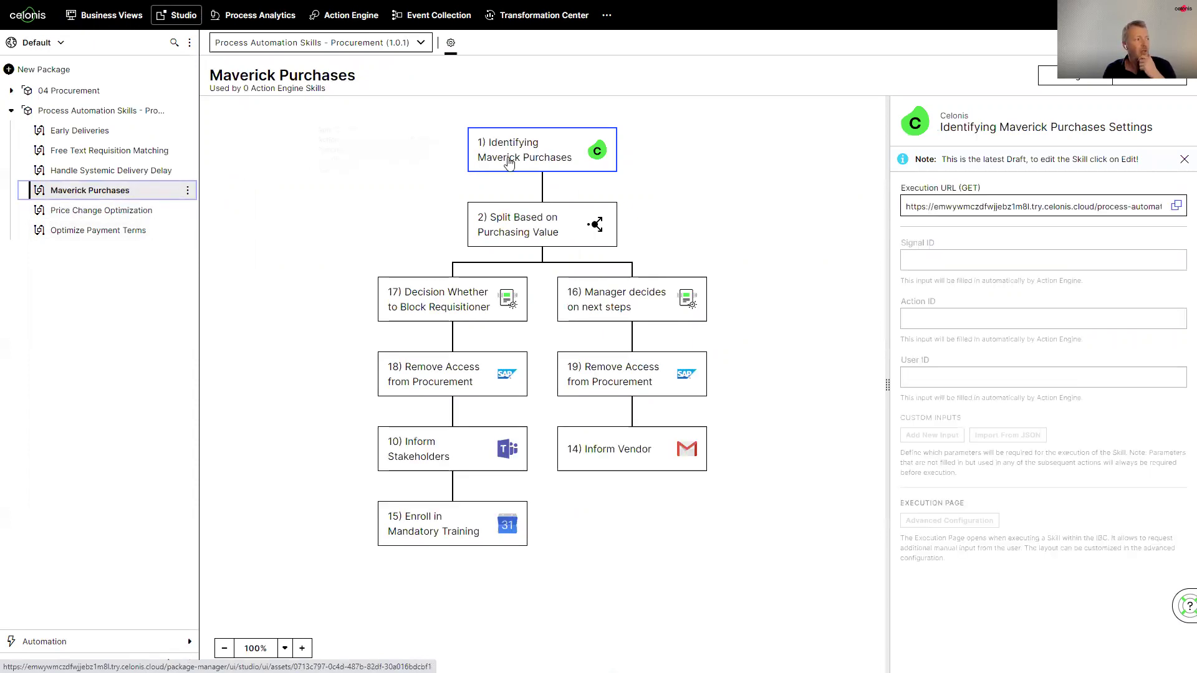
mouse_move(511, 162)
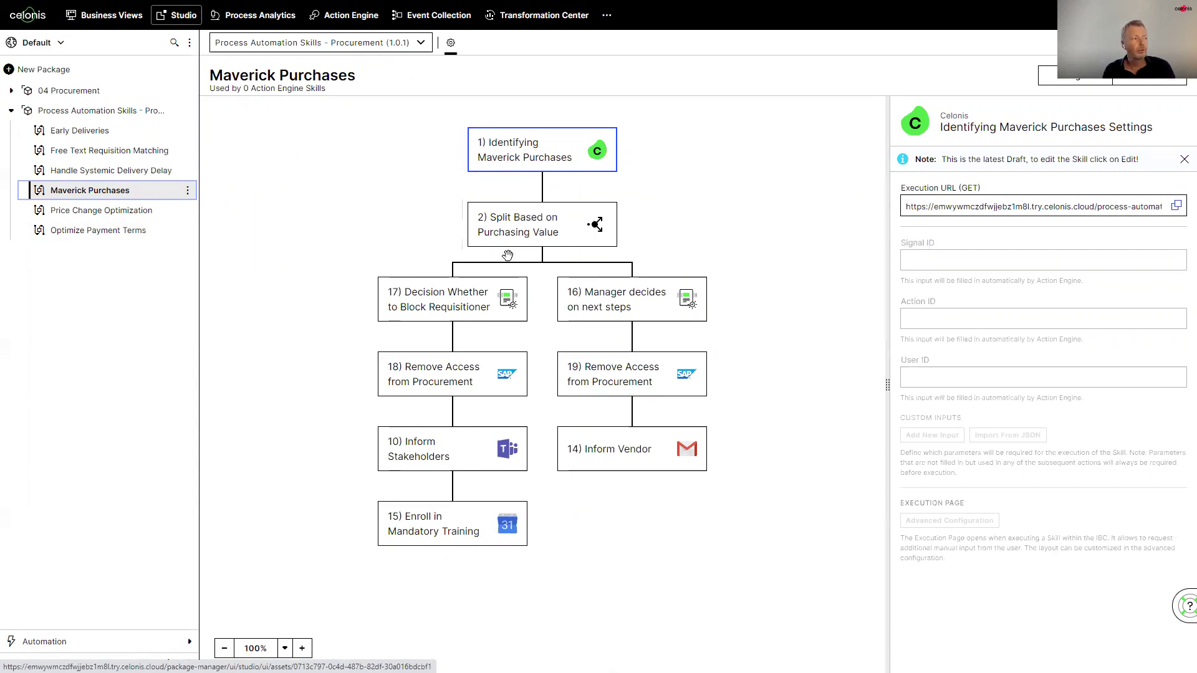
mouse_move(497, 302)
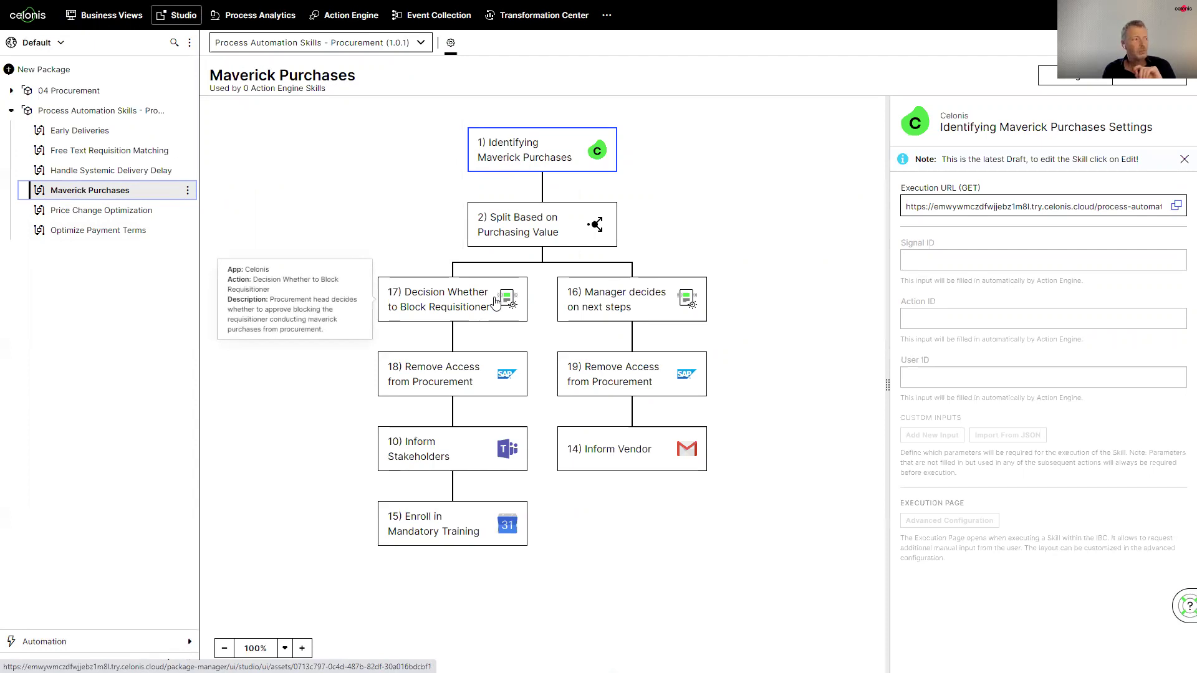
mouse_move(530, 237)
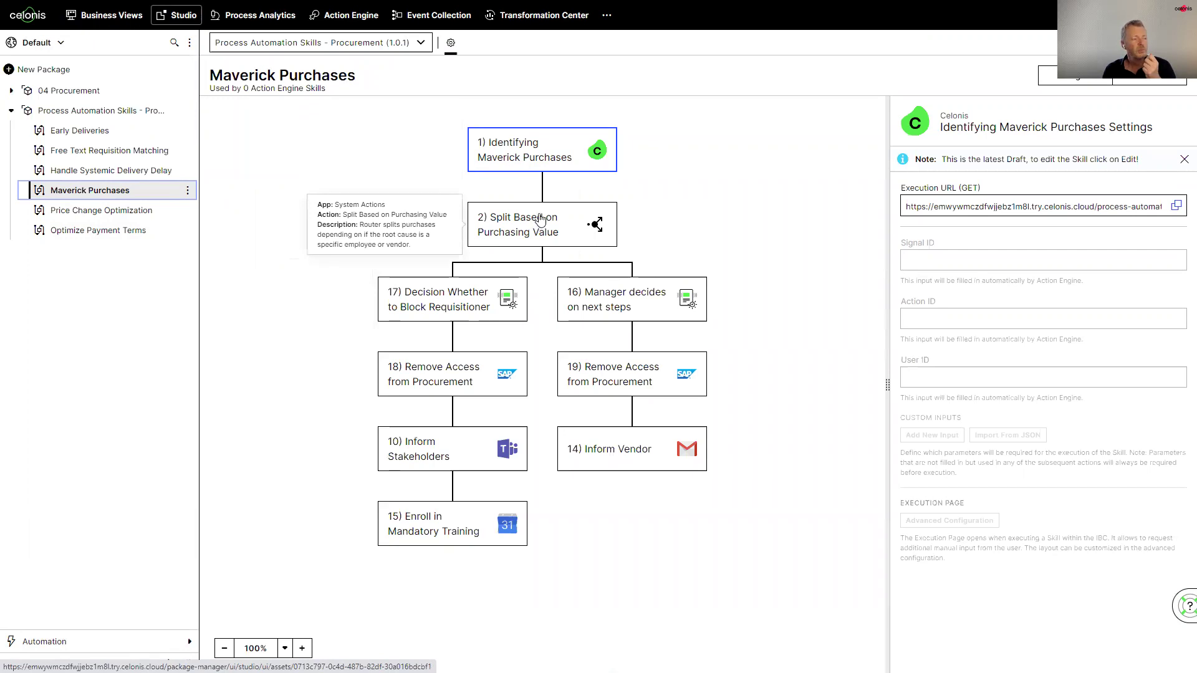
mouse_move(549, 154)
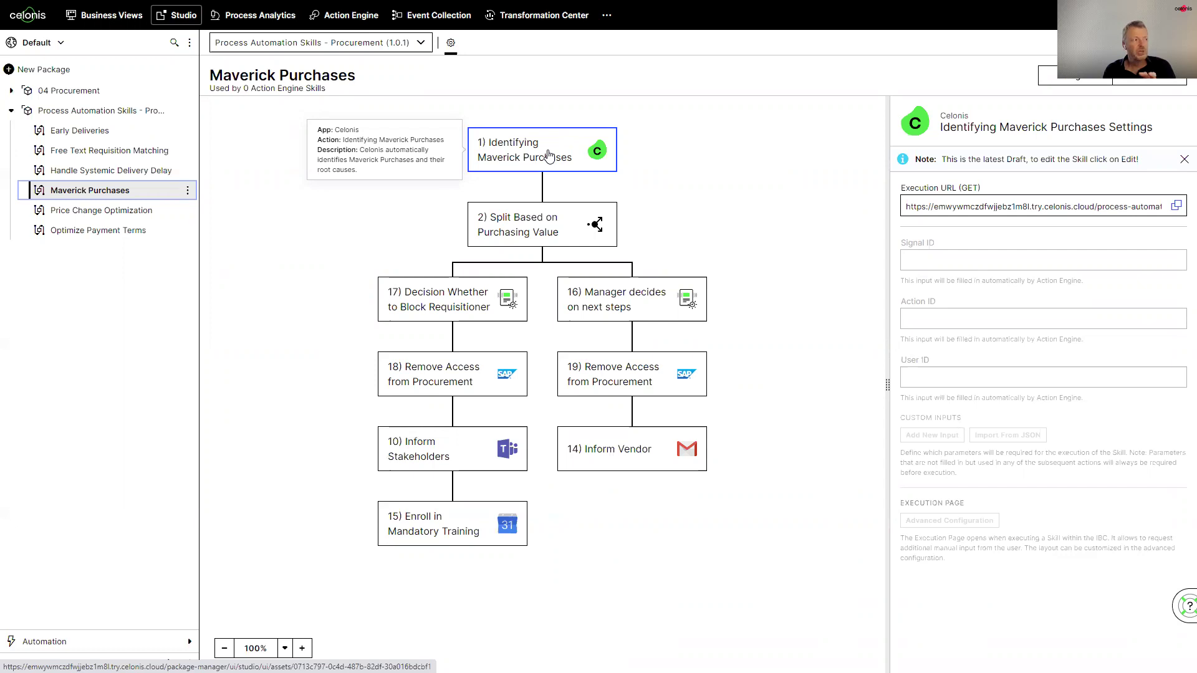
mouse_move(551, 218)
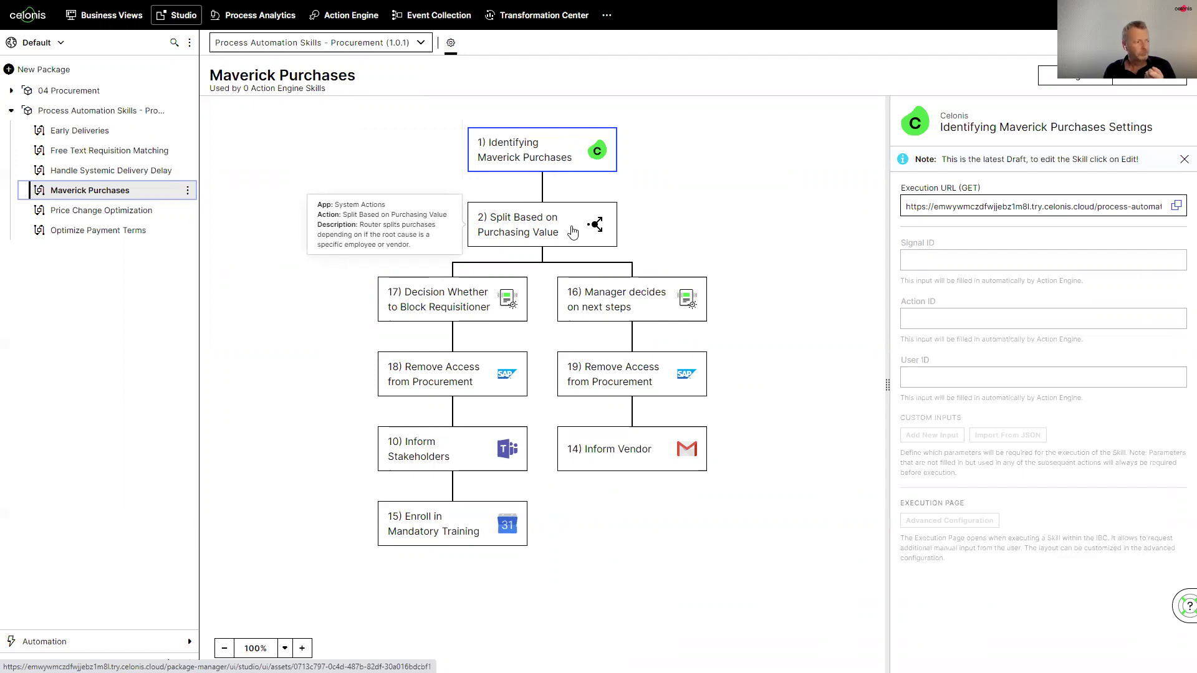
mouse_move(484, 300)
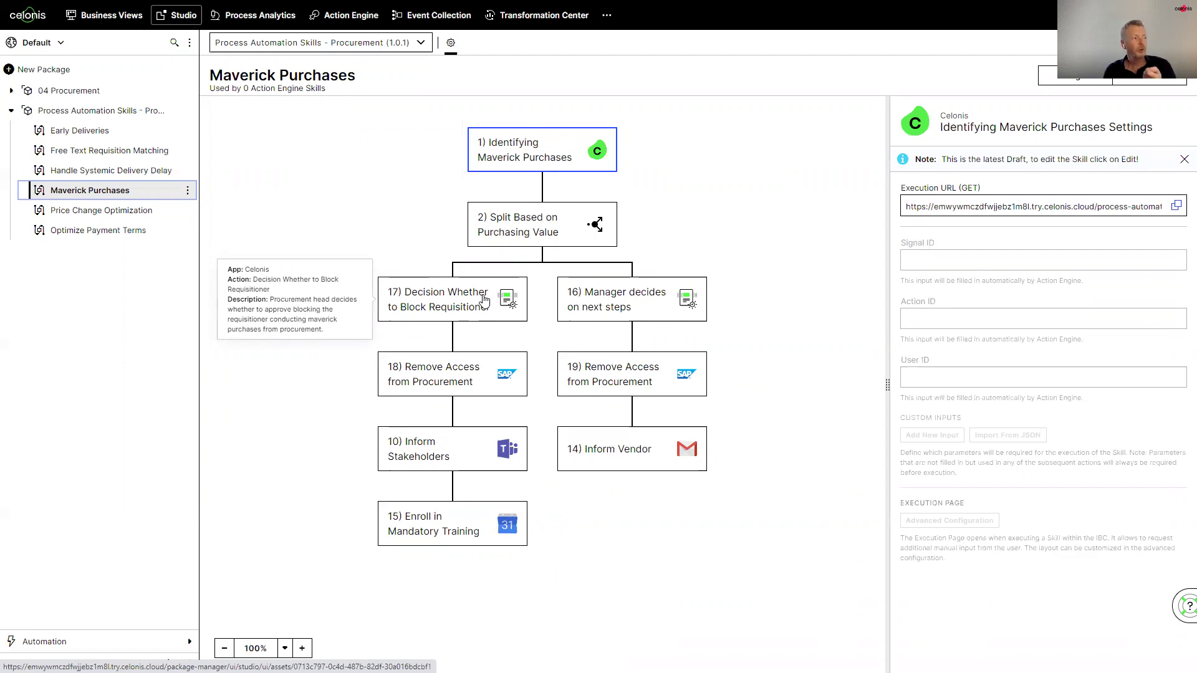
mouse_move(468, 379)
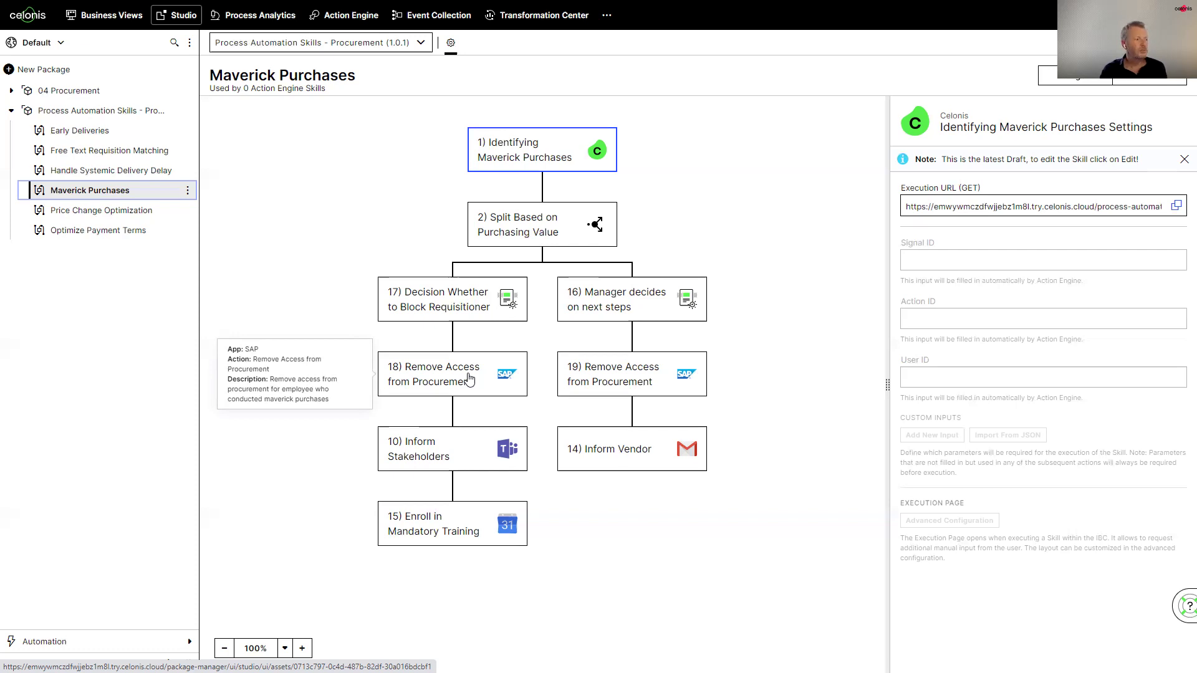
mouse_move(468, 447)
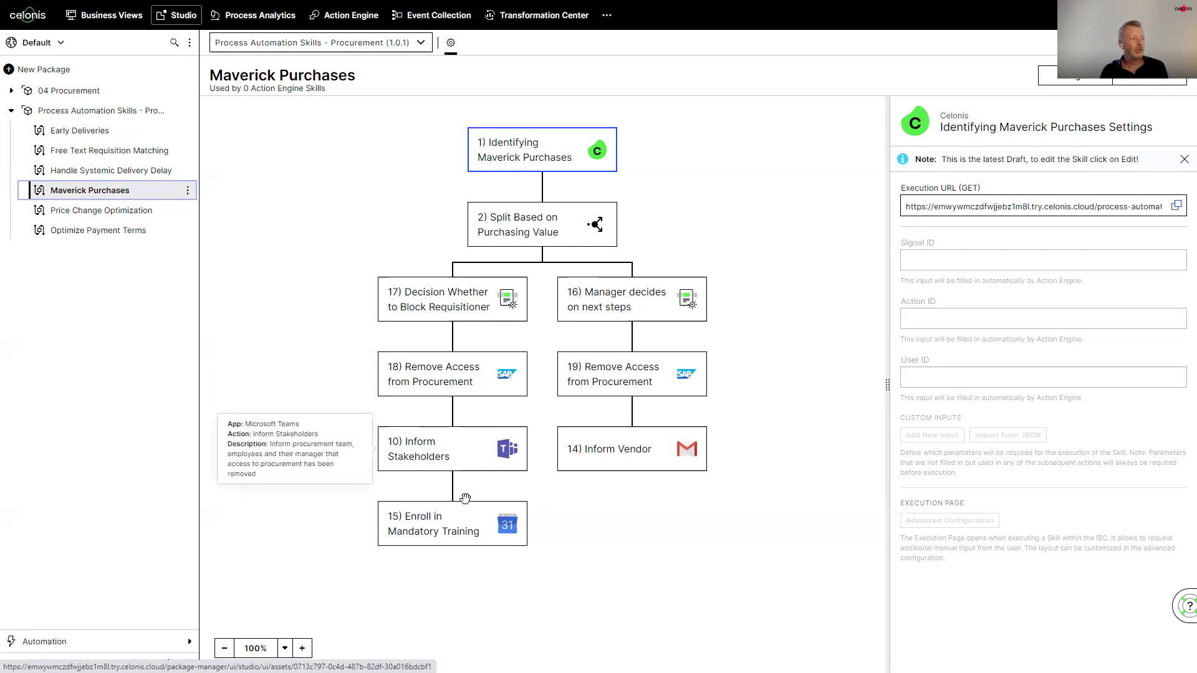
mouse_move(466, 523)
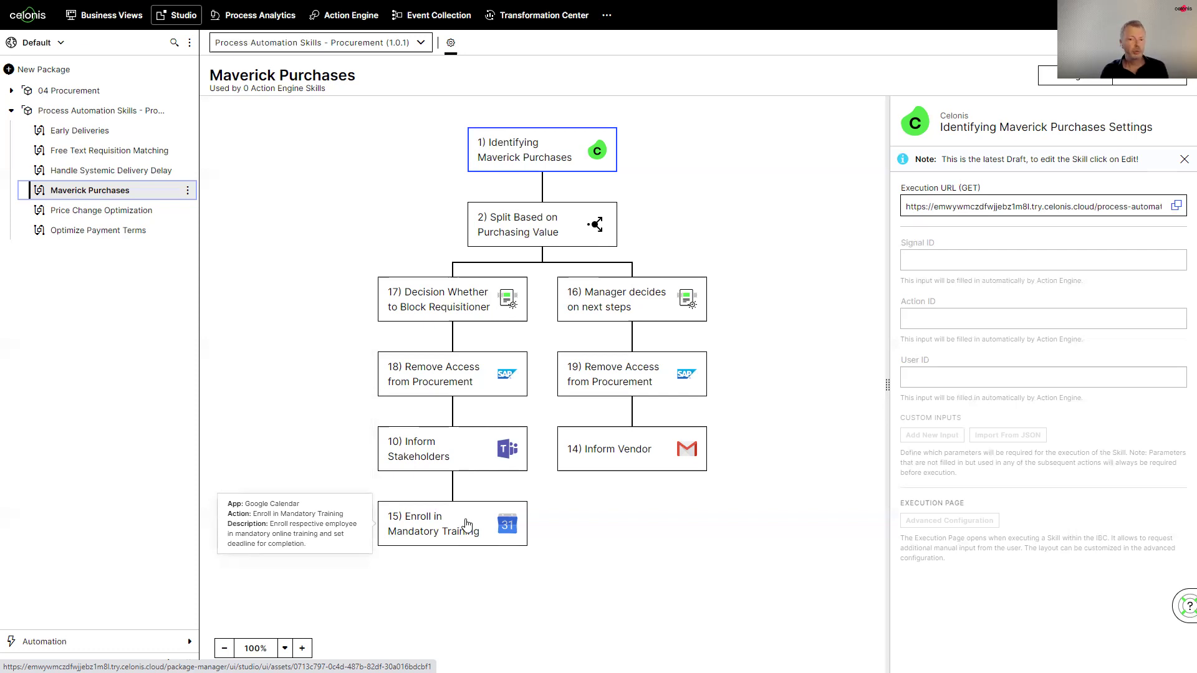
mouse_move(623, 304)
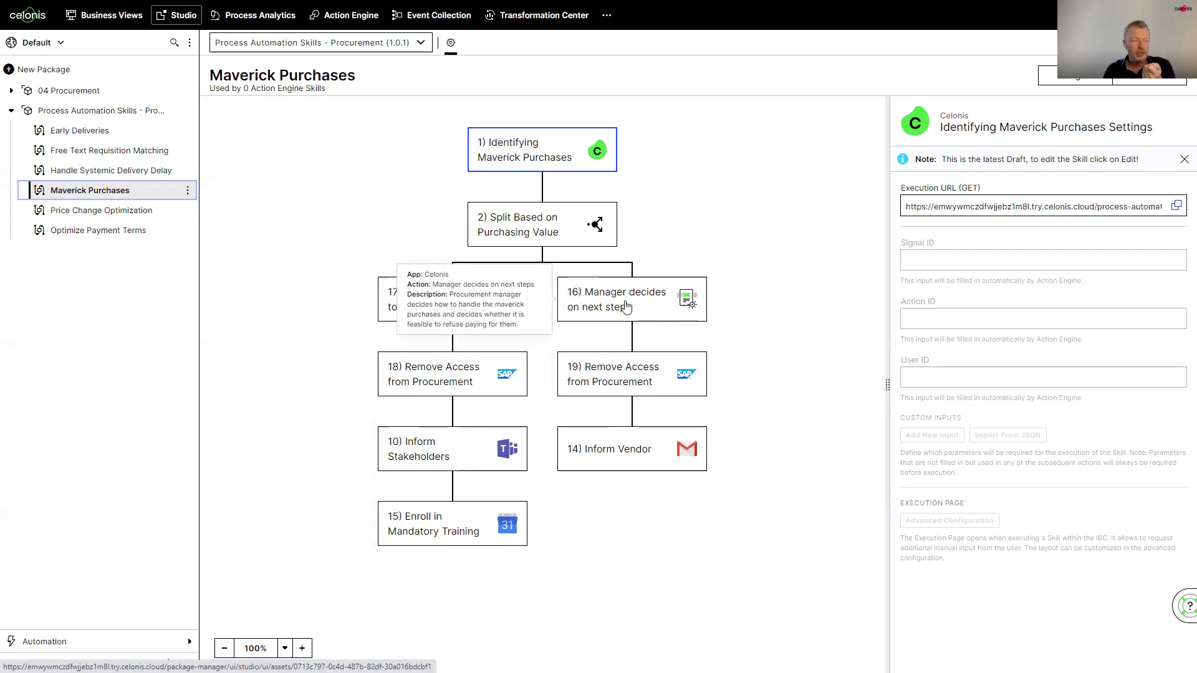
mouse_move(655, 382)
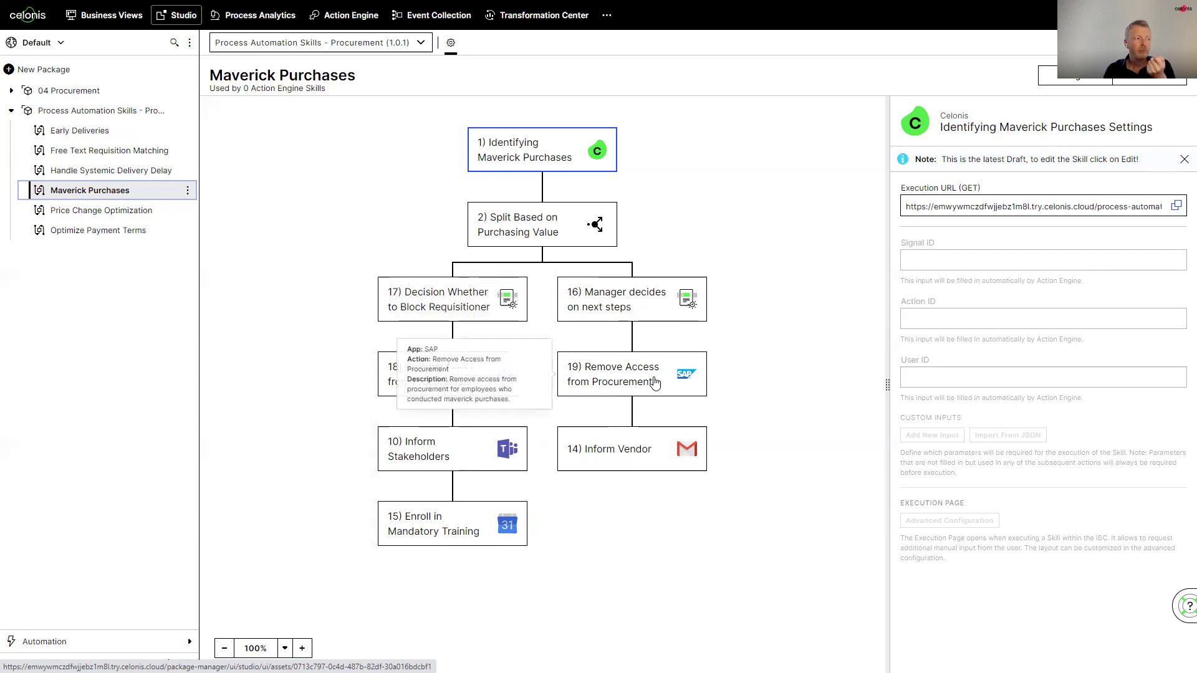
mouse_move(650, 454)
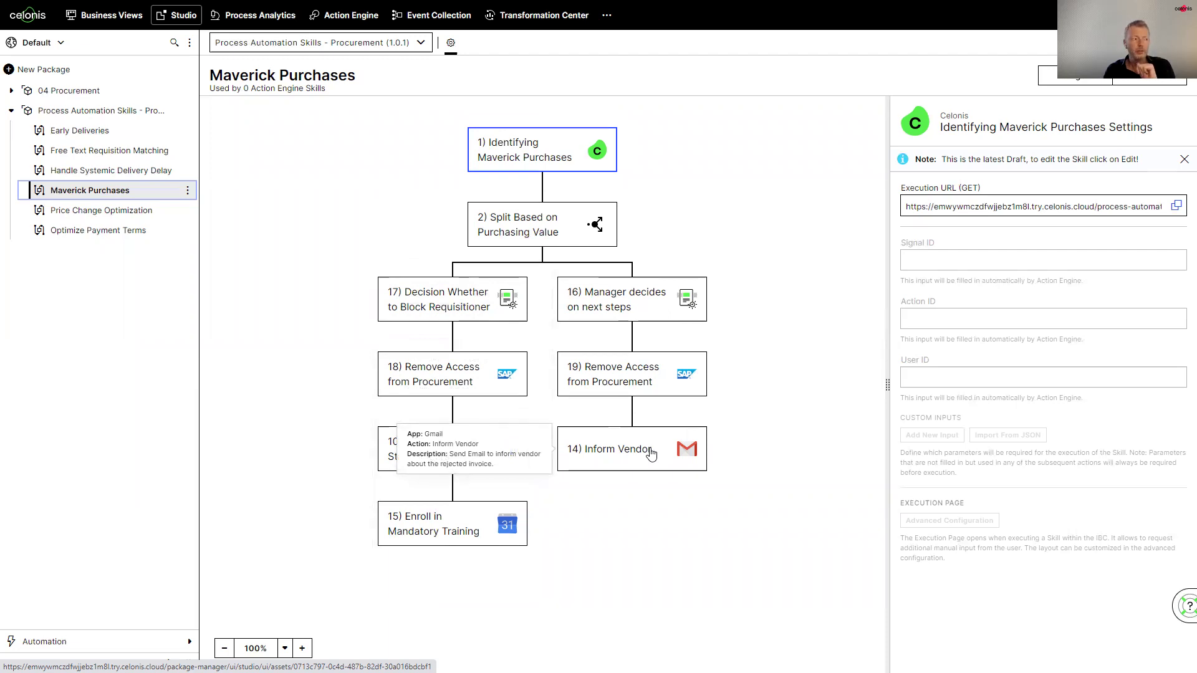
Edit the skill, add a step after Inform Vendor, browse Blue Prism (Agent) actions, then open the Action Engine inbox.
left_click(1020, 353)
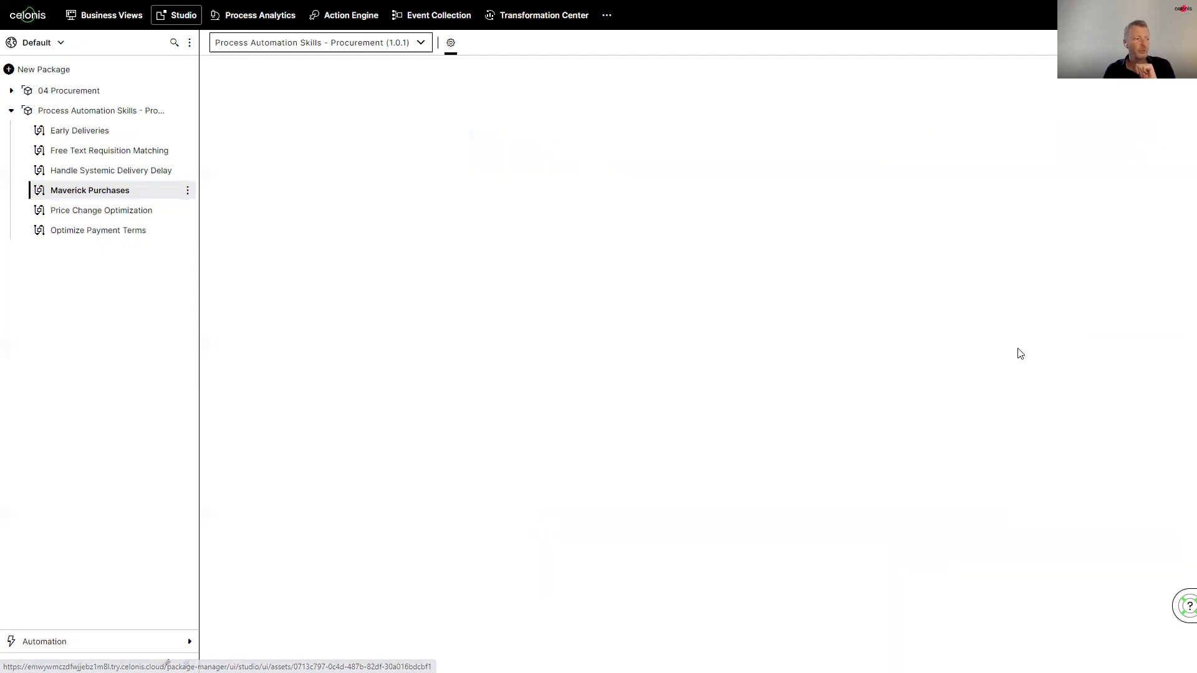
left_click(692, 536)
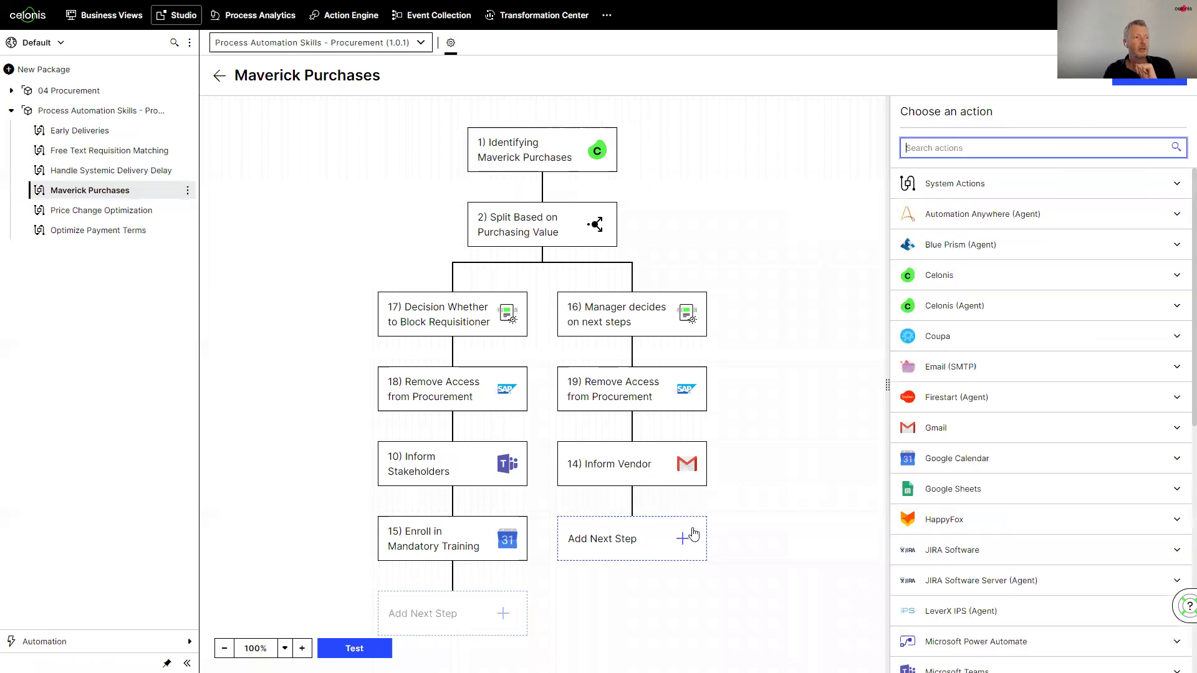
left_click(984, 246)
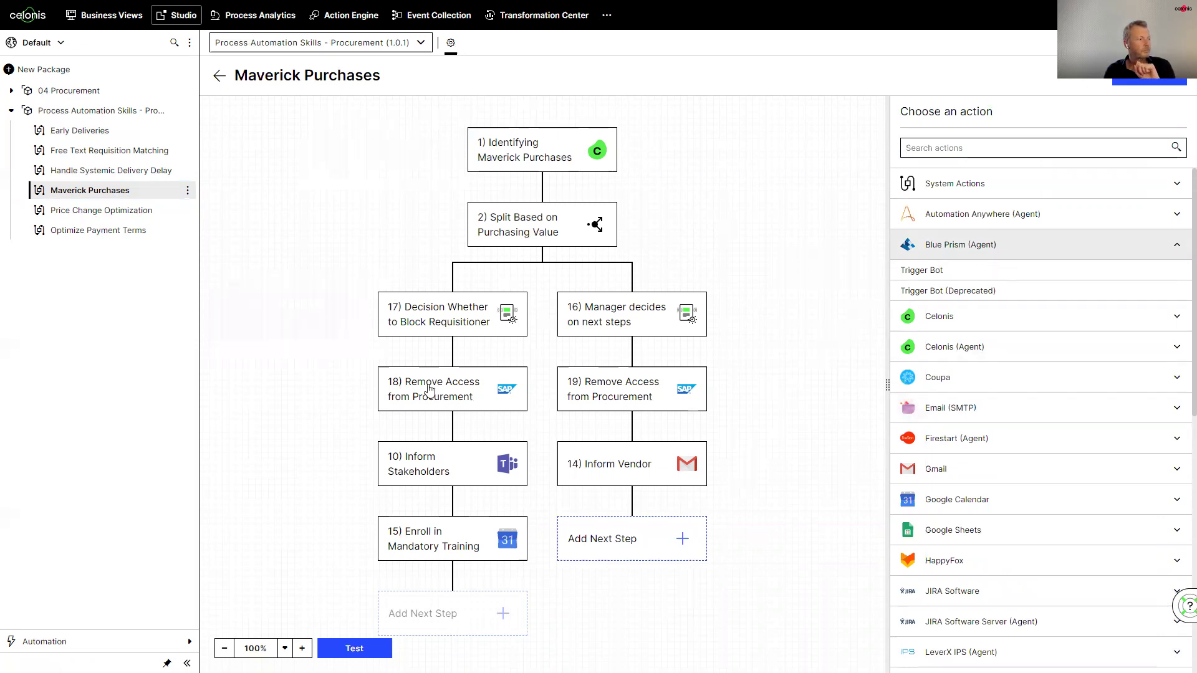
left_click(334, 16)
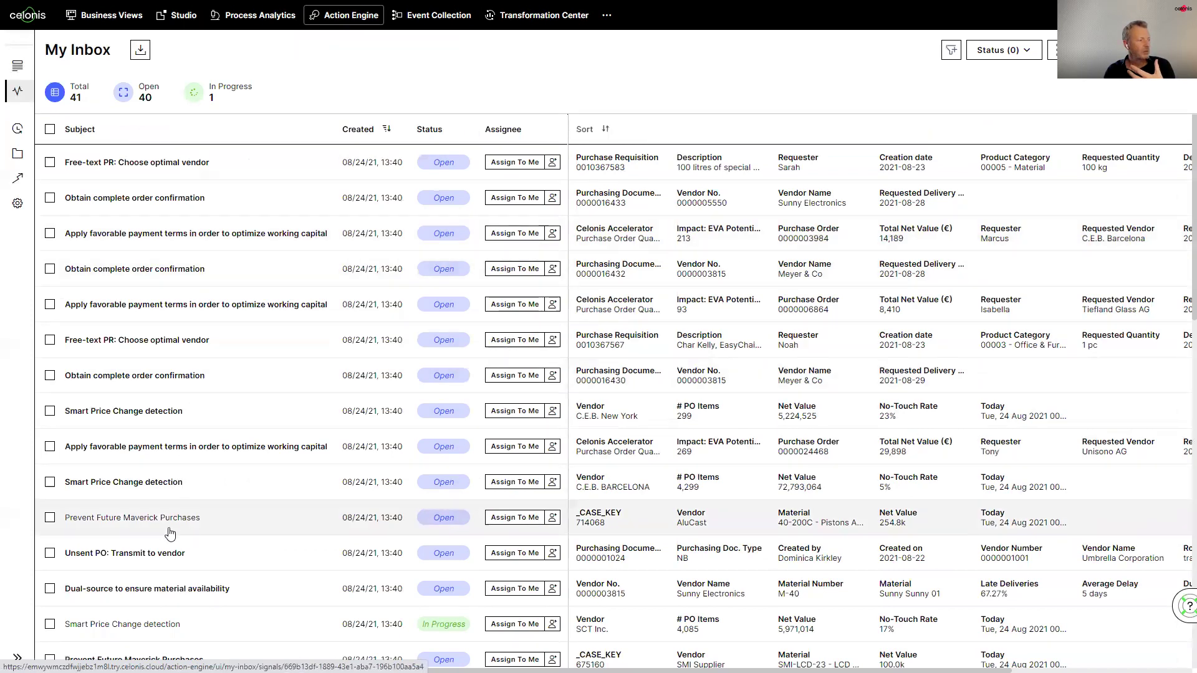
Open the Prevent Future Maverick Purchases task for vendor AluCast from My Inbox.
left_click(446, 521)
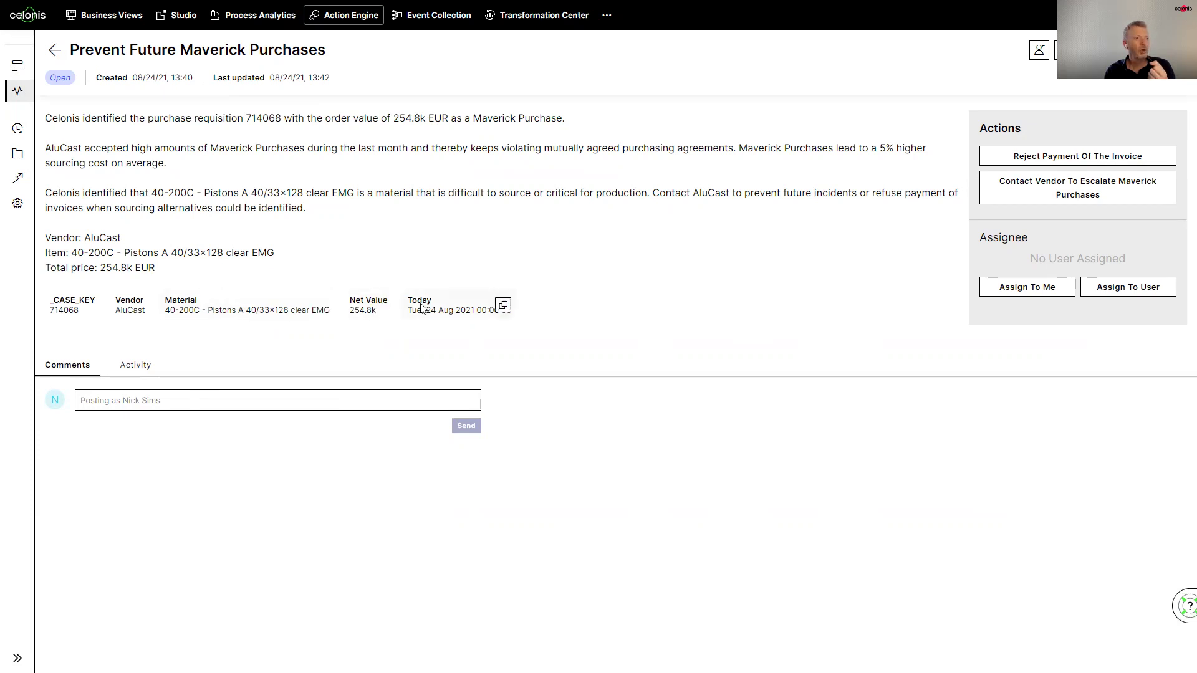
left_click(1097, 196)
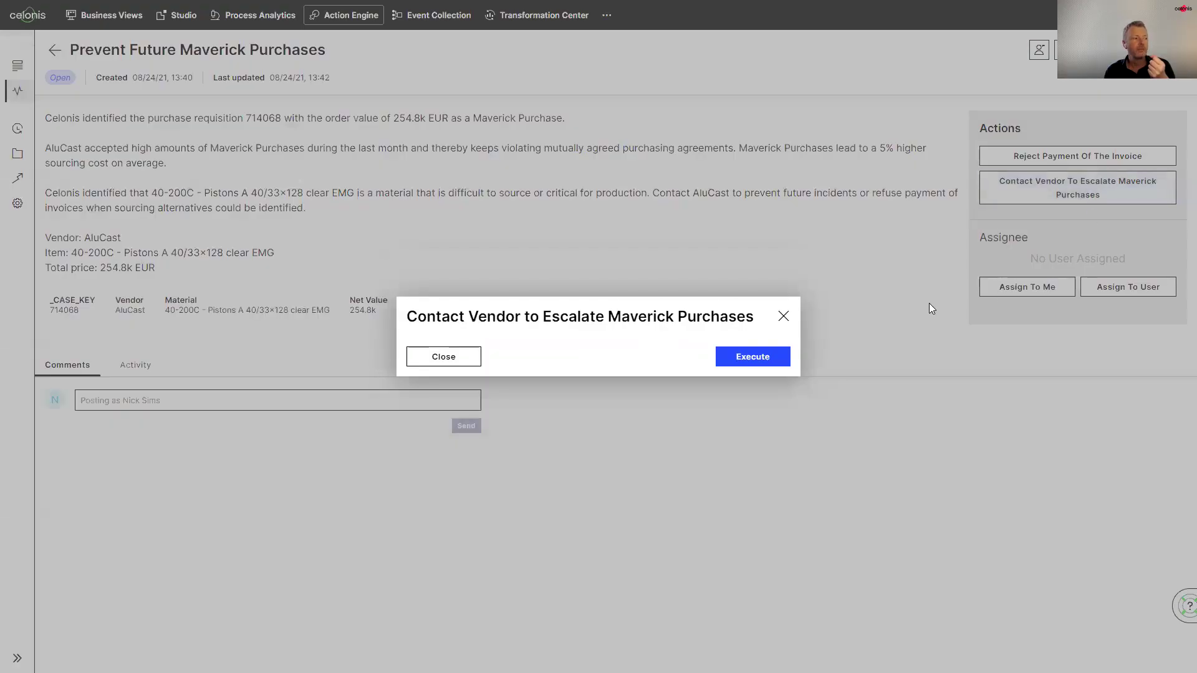
left_click(784, 316)
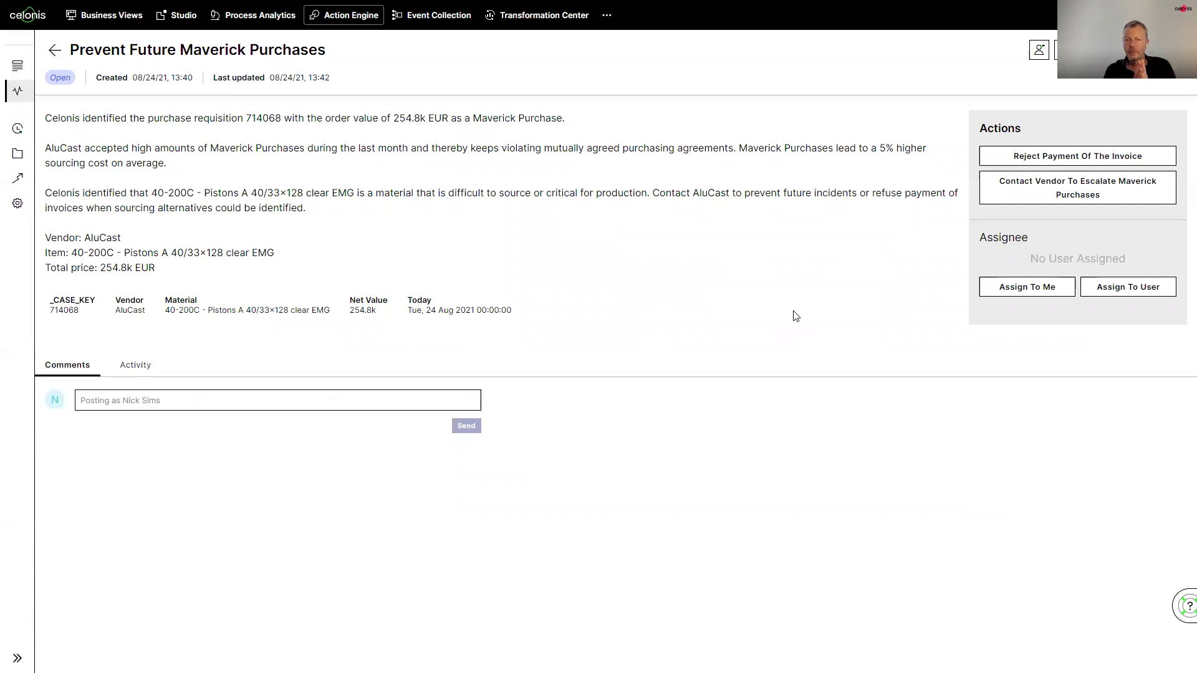